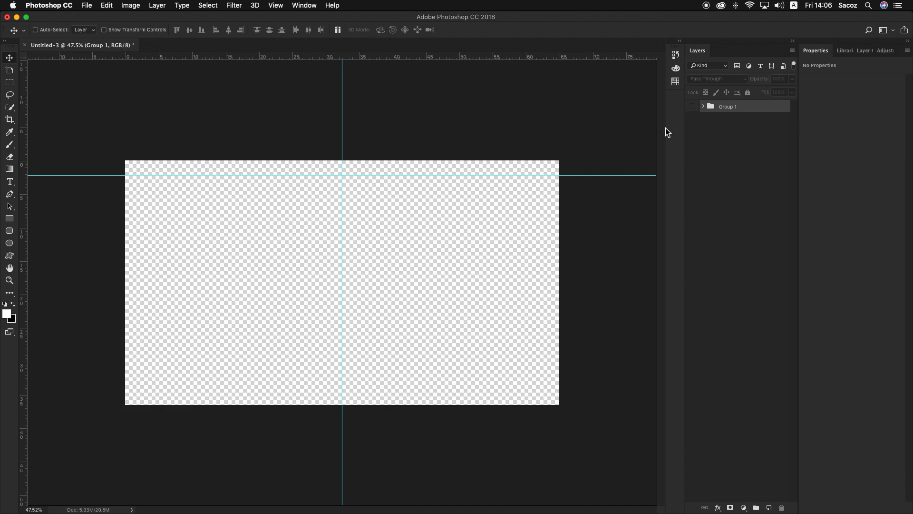
# Copy the dark background of Layer 4 in Group 1 onto a new layer above the group, and delete the empty Layer 5
pyautogui.click(769, 508)
pyautogui.click(703, 120)
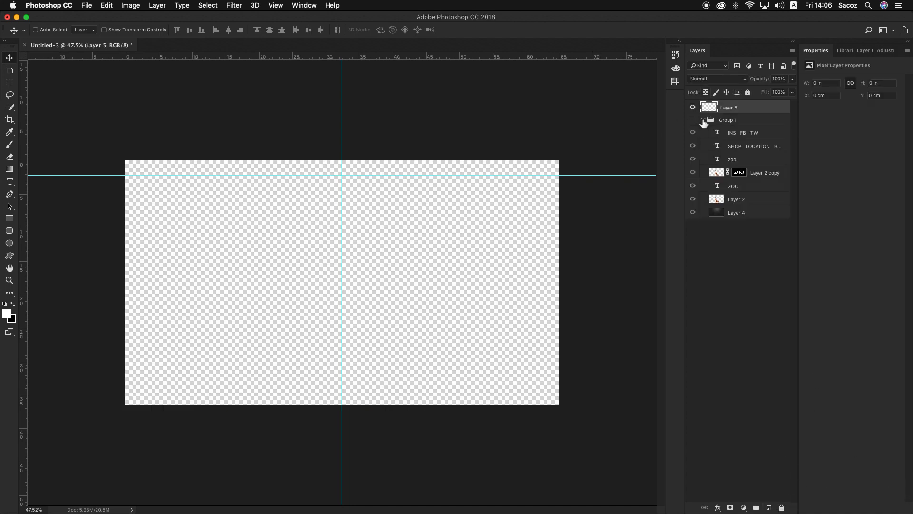
pyautogui.click(762, 215)
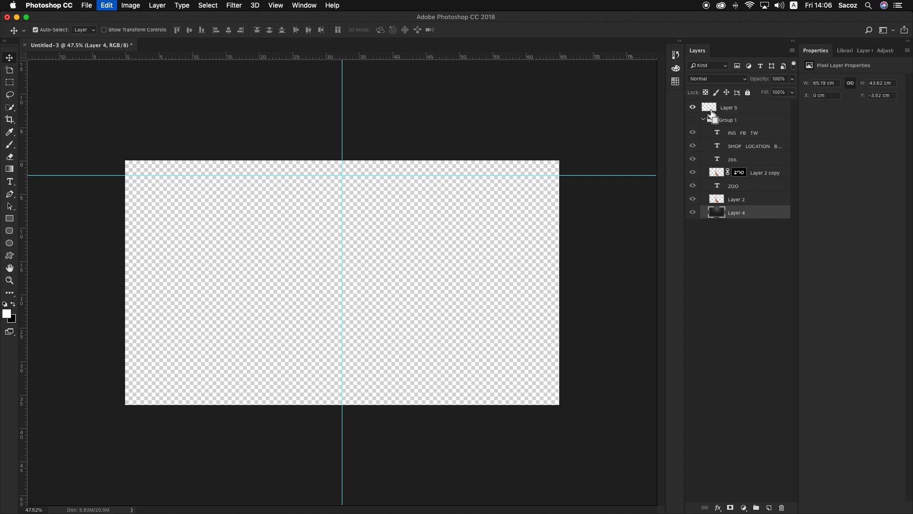
pyautogui.click(744, 111)
pyautogui.press('super+v')
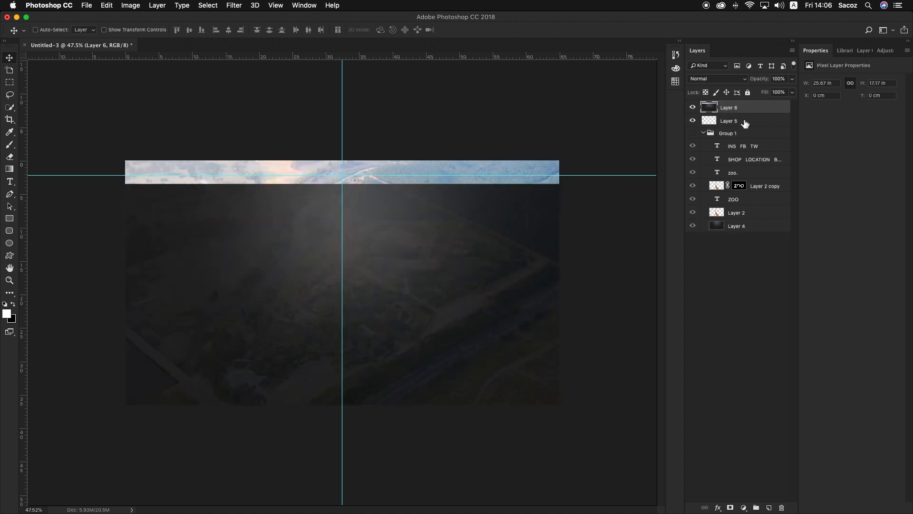
pyautogui.click(745, 122)
pyautogui.press('Delete')
# Move the pasted background on Layer 6 up so it fills the canvas, at X 0 cm and Y about -3.52 cm
pyautogui.click(745, 110)
pyautogui.press('super+t')
pyautogui.moveTo(511, 249); pyautogui.dragTo(502, 220)
pyautogui.press('Return')
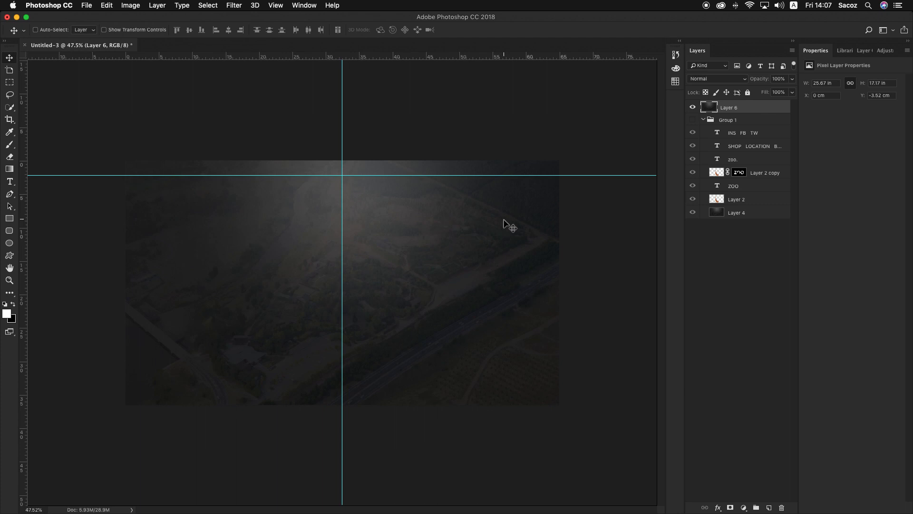
# Examine how the giraffe layers and the ZOO text overlap in the Group 1 design, compared with the copied background
pyautogui.click(692, 108)
pyautogui.click(693, 108)
pyautogui.click(692, 108)
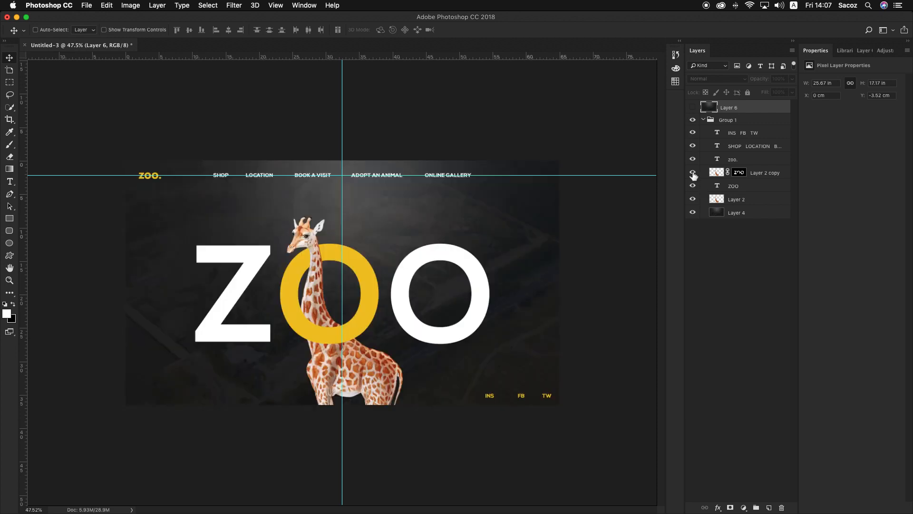
pyautogui.click(693, 174)
pyautogui.click(693, 174)
pyautogui.click(694, 199)
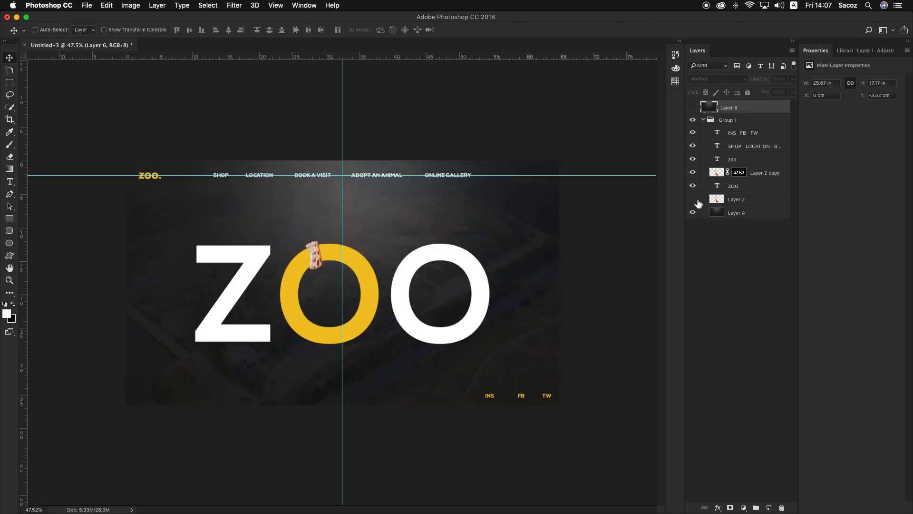
pyautogui.click(693, 199)
pyautogui.click(704, 119)
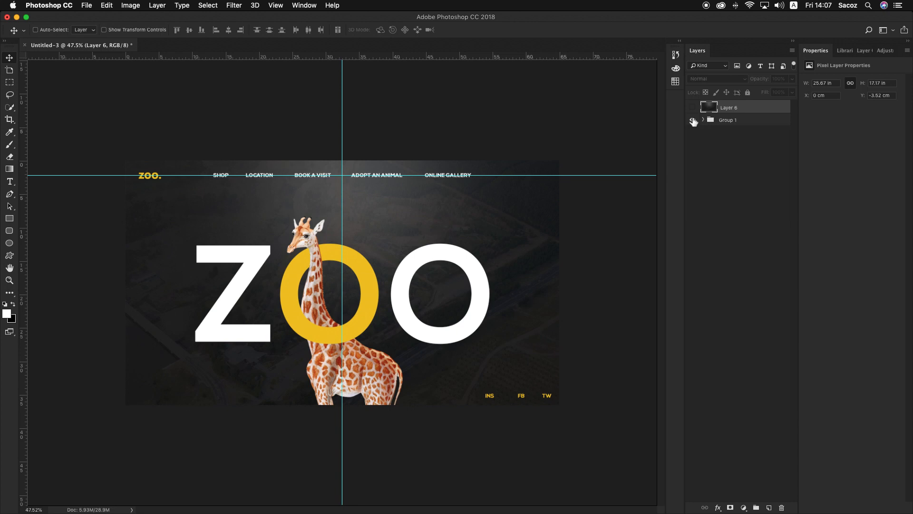
pyautogui.click(693, 120)
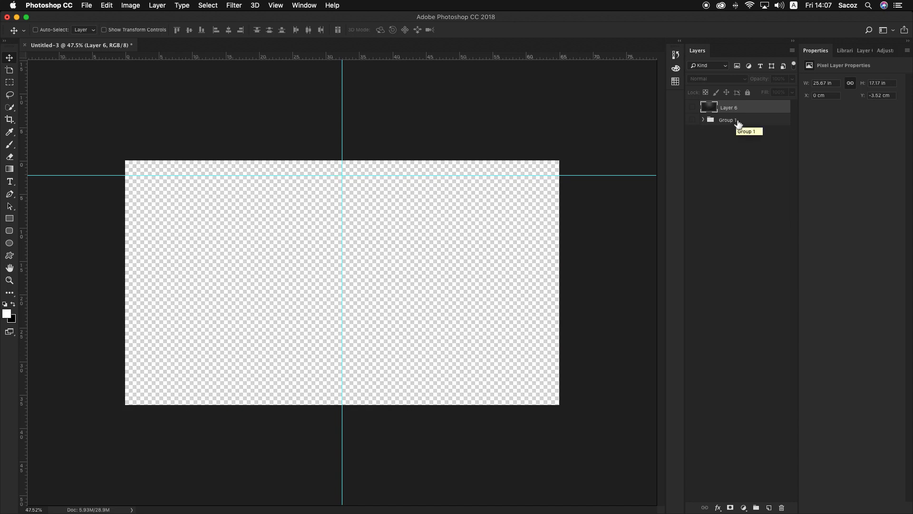
pyautogui.click(692, 107)
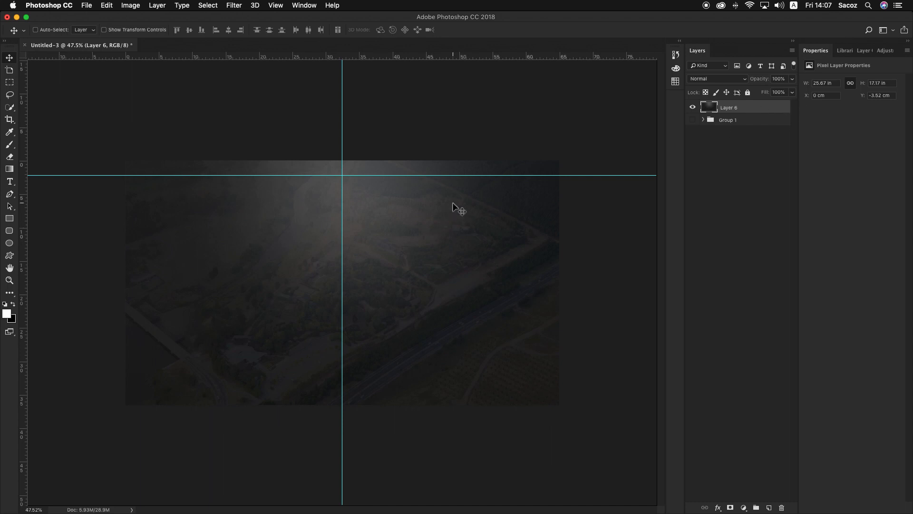
pyautogui.click(692, 120)
pyautogui.click(693, 108)
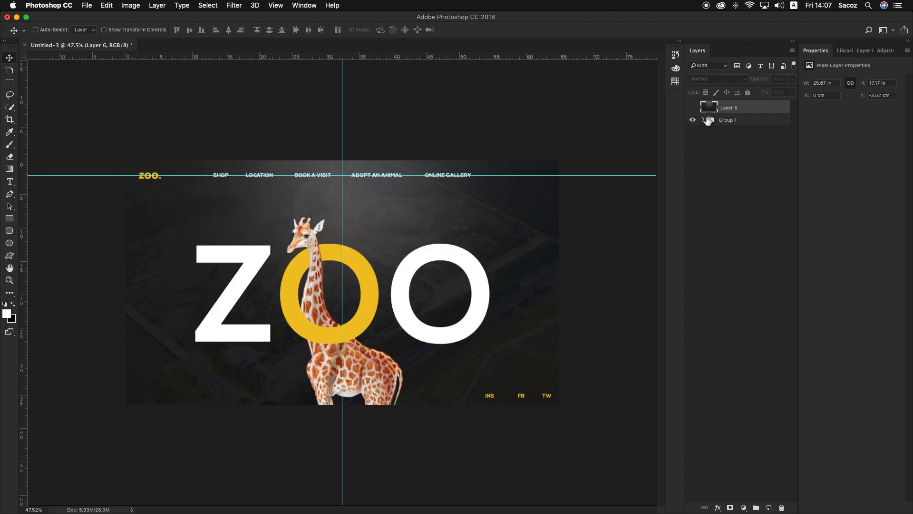
pyautogui.click(693, 120)
# Copy the giraffe of Layer 2 in Group 1 onto a new layer on top, and make the Layer 6 background visible
pyautogui.click(704, 119)
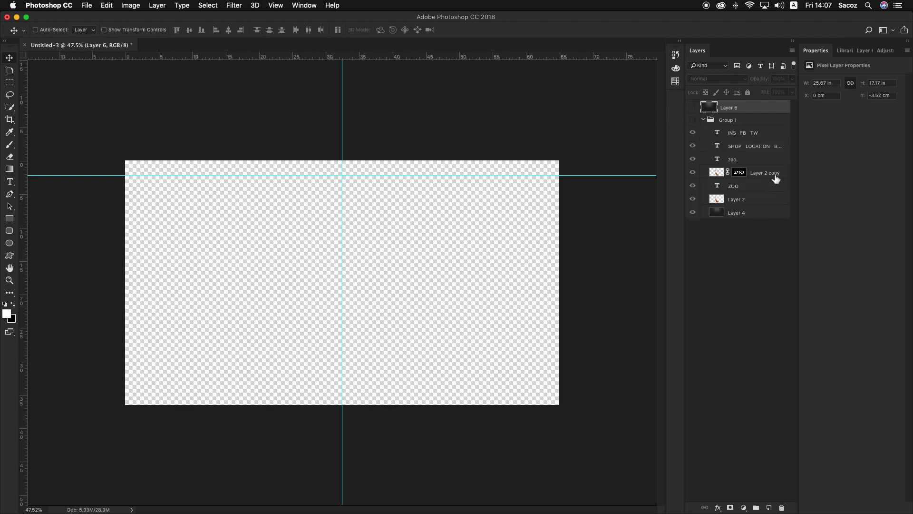
pyautogui.click(765, 198)
pyautogui.press('super+c')
pyautogui.click(705, 120)
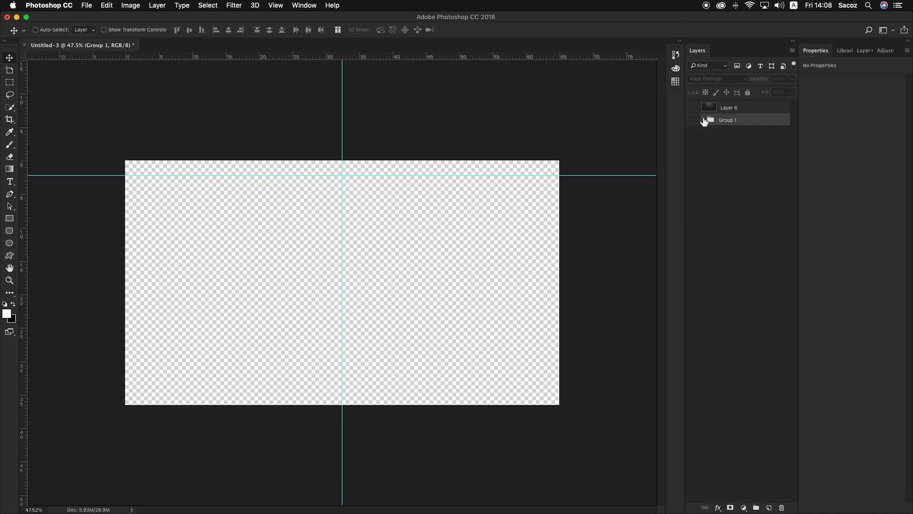
pyautogui.press('super+v')
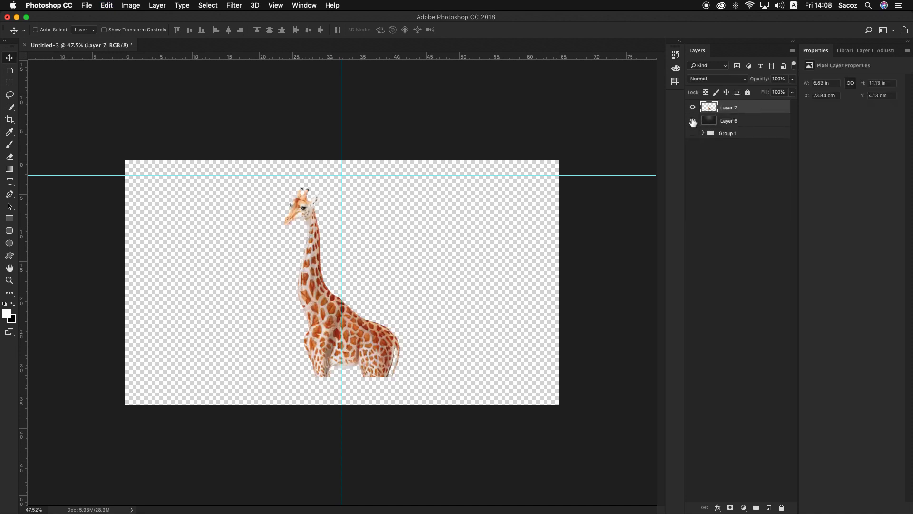
pyautogui.click(692, 120)
# Move the giraffe copy straight down to the canvas's lower edge, at Y about 8.3 cm
pyautogui.press('super+t')
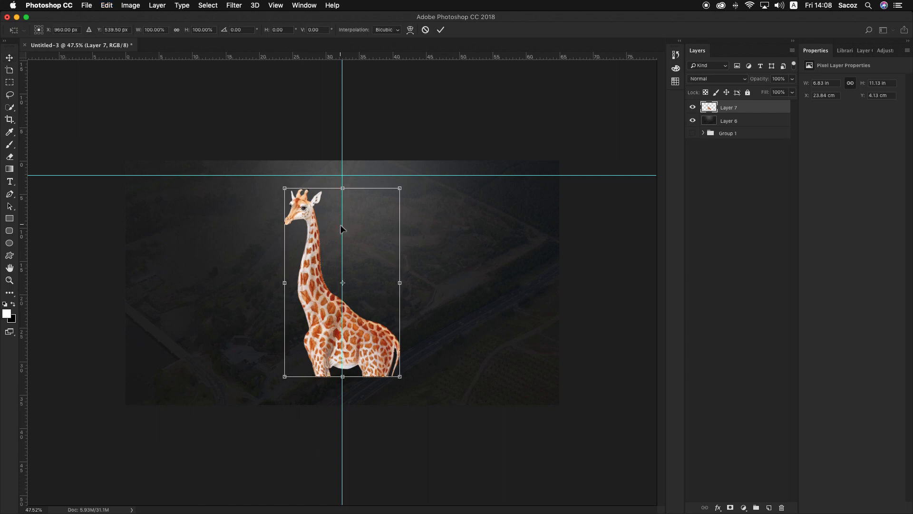
pyautogui.moveTo(341, 227); pyautogui.dragTo(344, 256)
pyautogui.press('Return')
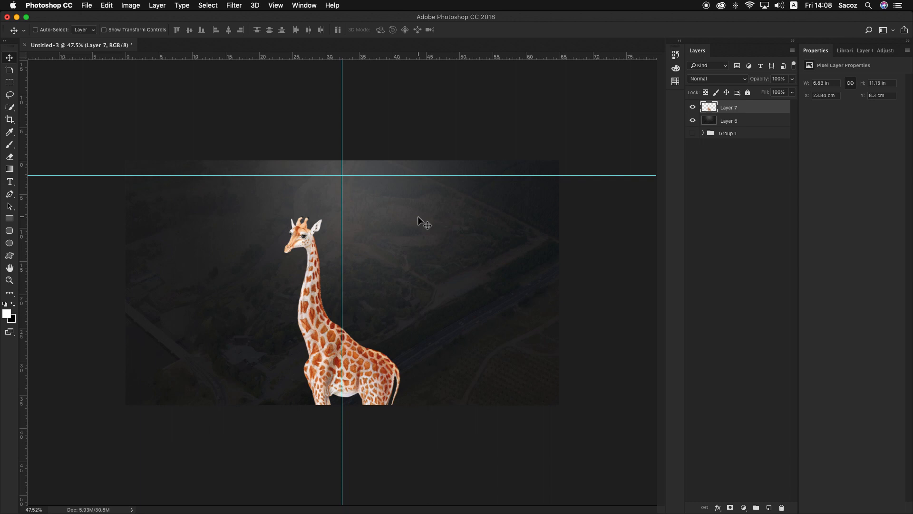
pyautogui.press('z')
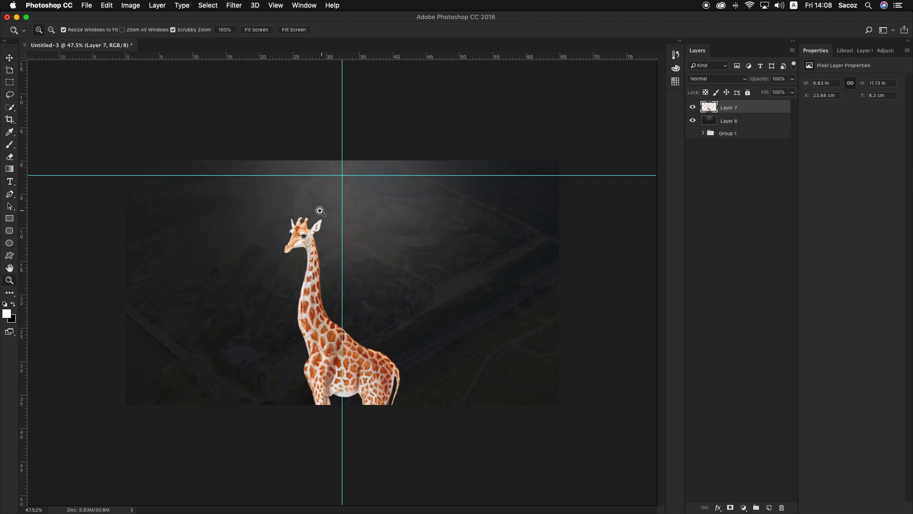
pyautogui.moveTo(321, 210); pyautogui.dragTo(309, 208)
pyautogui.press('v')
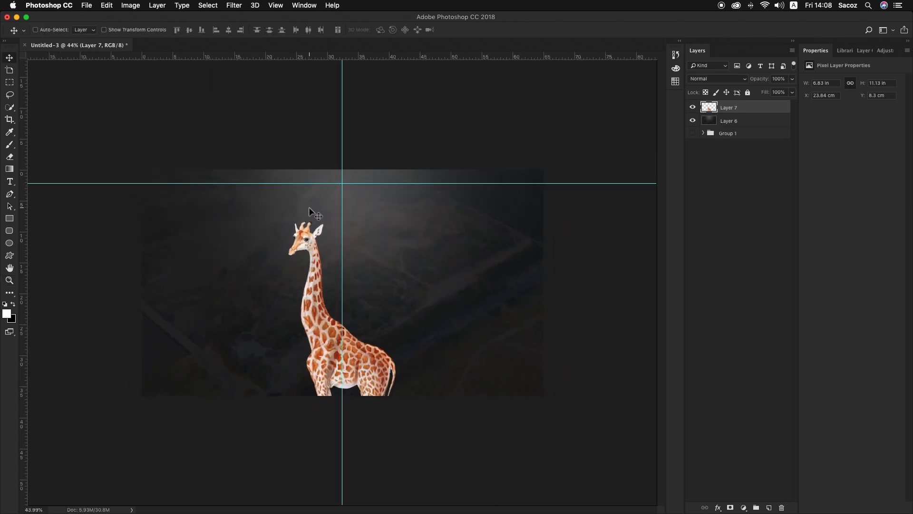
pyautogui.press('z')
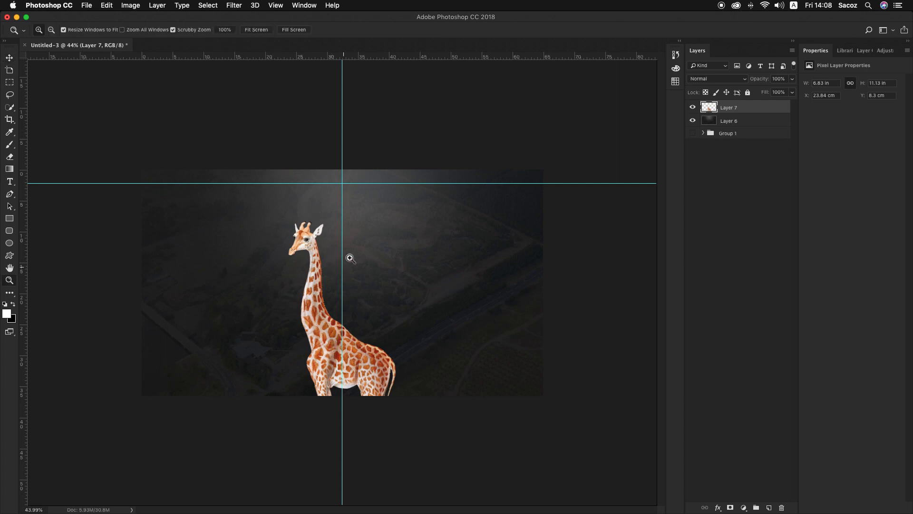
pyautogui.moveTo(349, 257)
pyautogui.mouseDown()
pyautogui.moveTo(357, 269)
pyautogui.moveTo(351, 265)
pyautogui.mouseUp()
pyautogui.press('t')
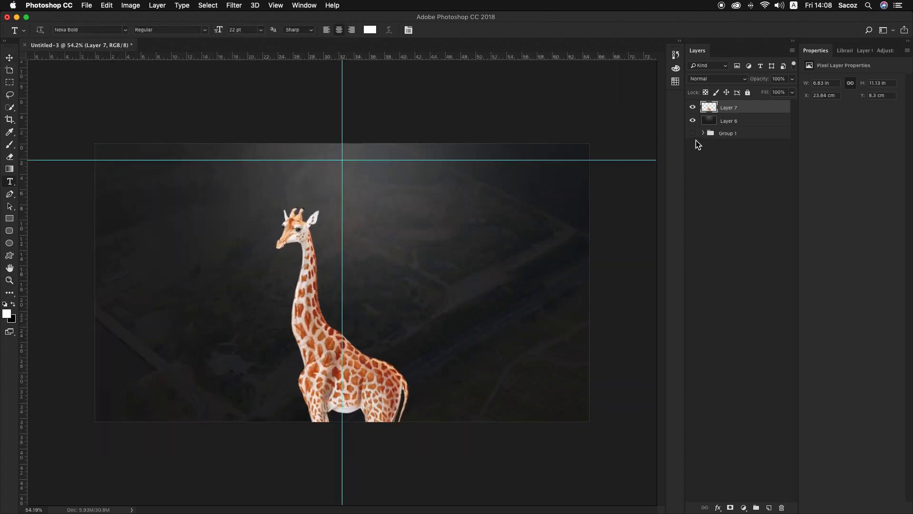
# Nudge the giraffe copy right to X about 24.18 cm, lining it up with the giraffe in the Group 1 design
pyautogui.click(693, 107)
pyautogui.click(693, 121)
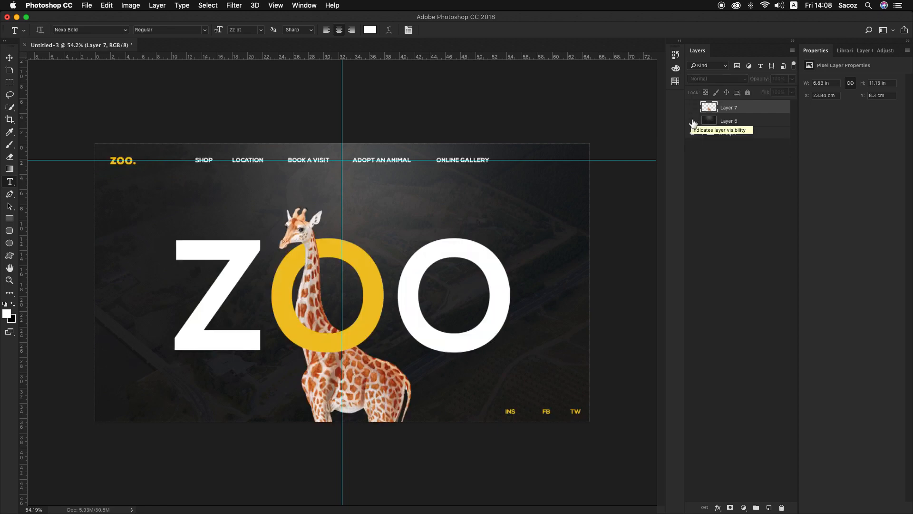
pyautogui.click(692, 107)
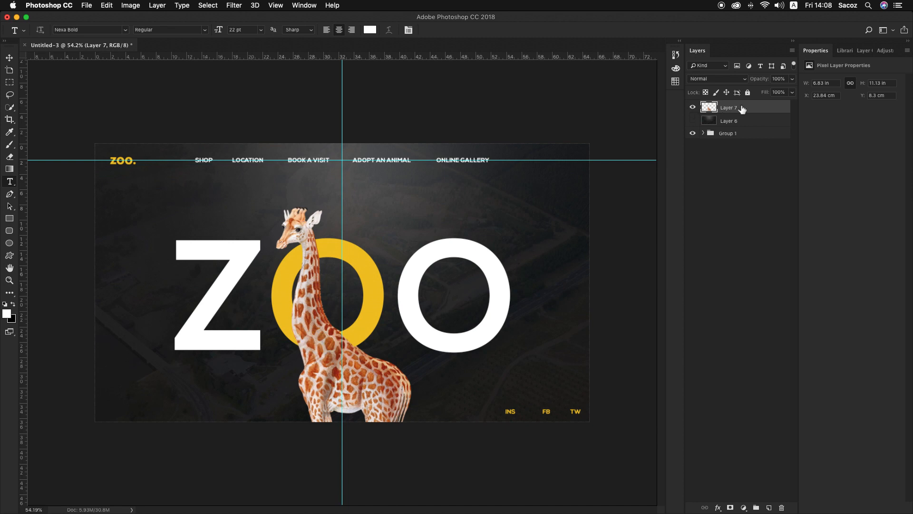
pyautogui.press('v')
pyautogui.press('Right')
pyautogui.press('Right')
pyautogui.press('Right')
pyautogui.press('Right')
pyautogui.press('Right')
pyautogui.press('Right')
pyautogui.press('Right')
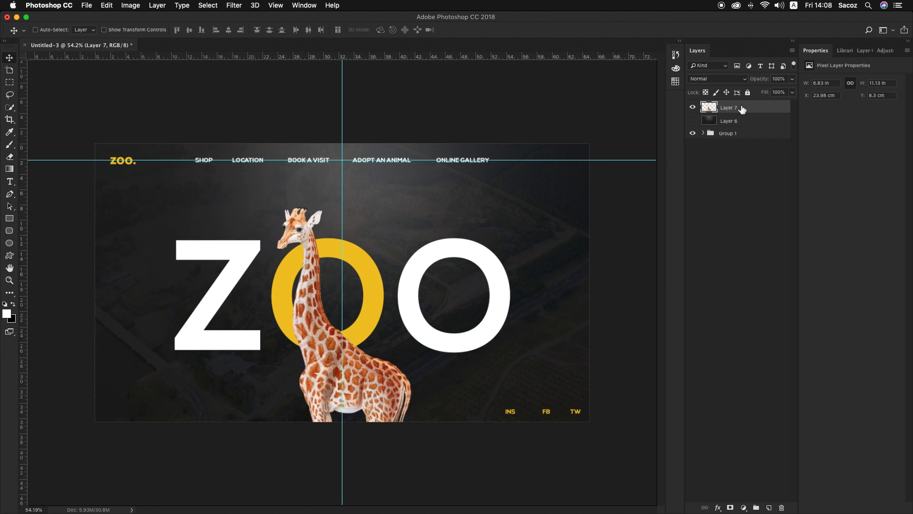
pyautogui.press('Right')
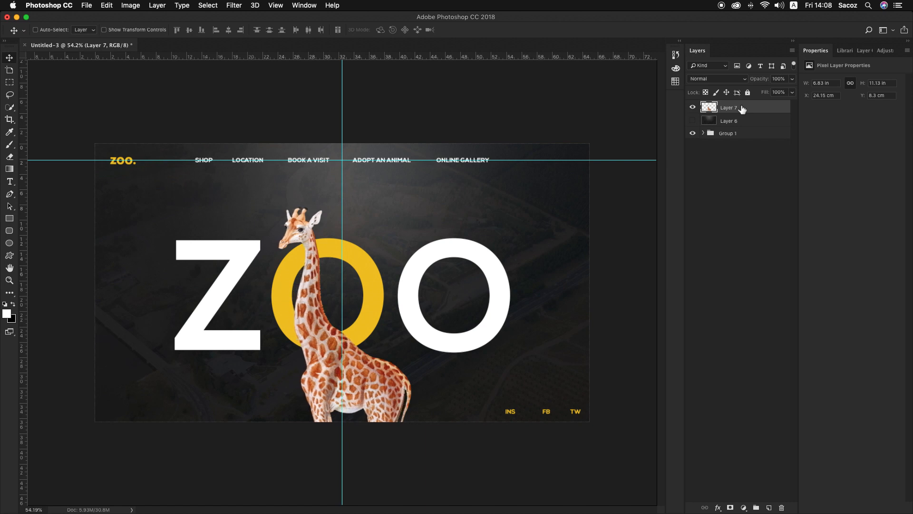
pyautogui.press('Left')
# Examine the Group 1 design with the giraffe copy and copied background hidden, focusing on the logo and giant lettering
pyautogui.click(692, 132)
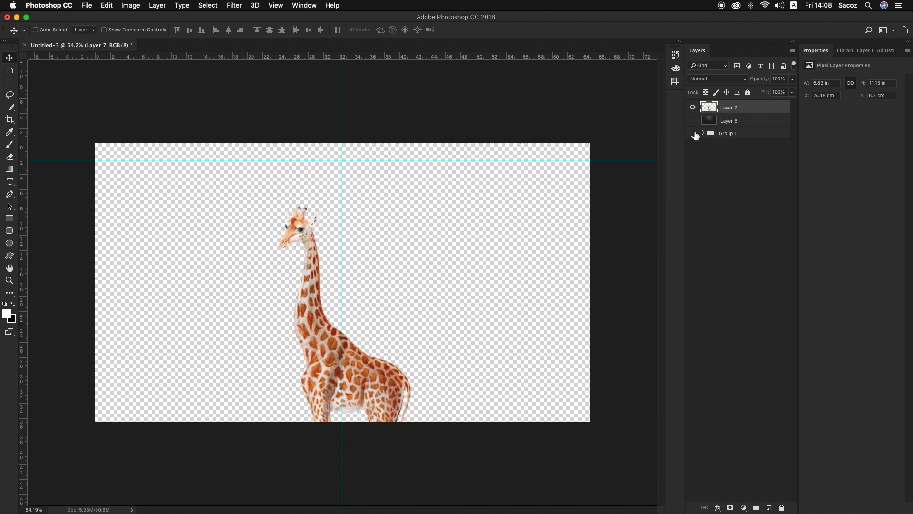
pyautogui.click(693, 133)
pyautogui.click(693, 107)
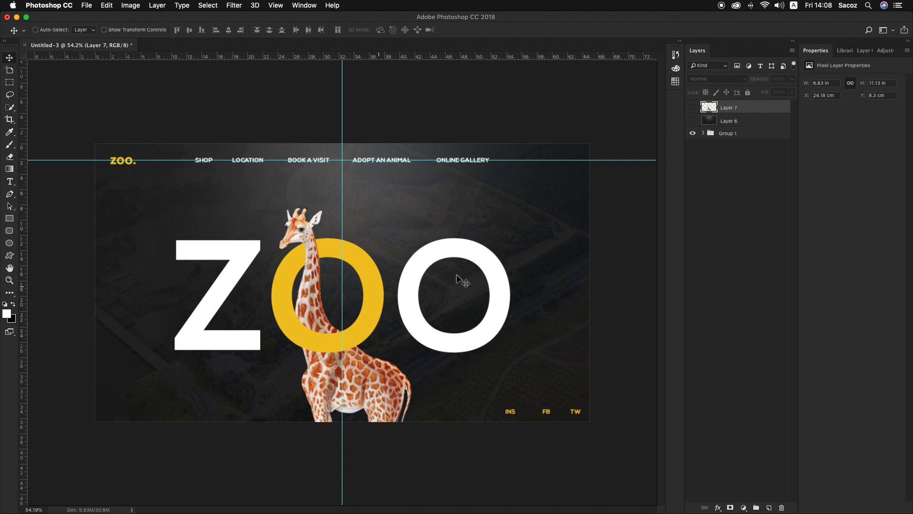
pyautogui.press('z')
pyautogui.moveTo(121, 175); pyautogui.dragTo(158, 171)
pyautogui.press('super+0')
pyautogui.press('v')
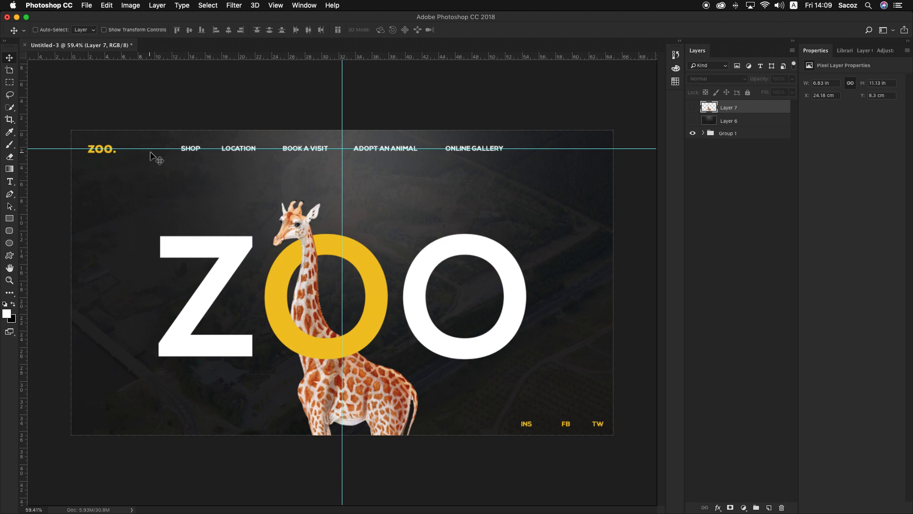
# Hide Group 1 and show the copied background and giraffe layers
pyautogui.click(693, 134)
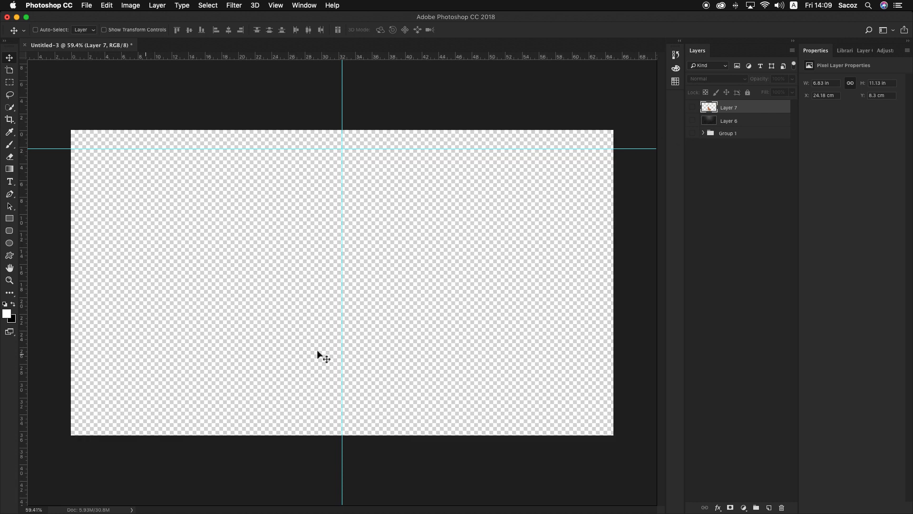
pyautogui.click(692, 120)
pyautogui.click(692, 107)
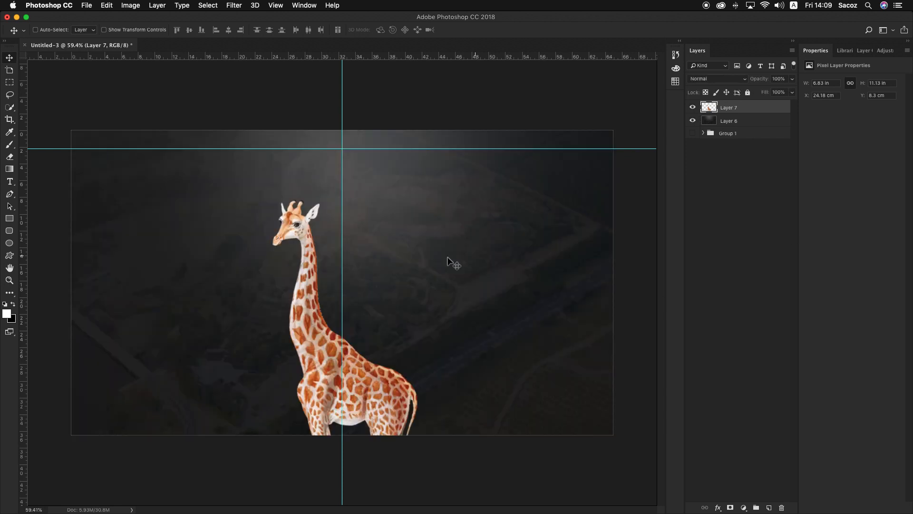
# Add a new layer with the text ZOO in white Nexa Bold at 22 pt, beside the giraffe's neck
pyautogui.click(769, 508)
pyautogui.press('t')
pyautogui.click(257, 305)
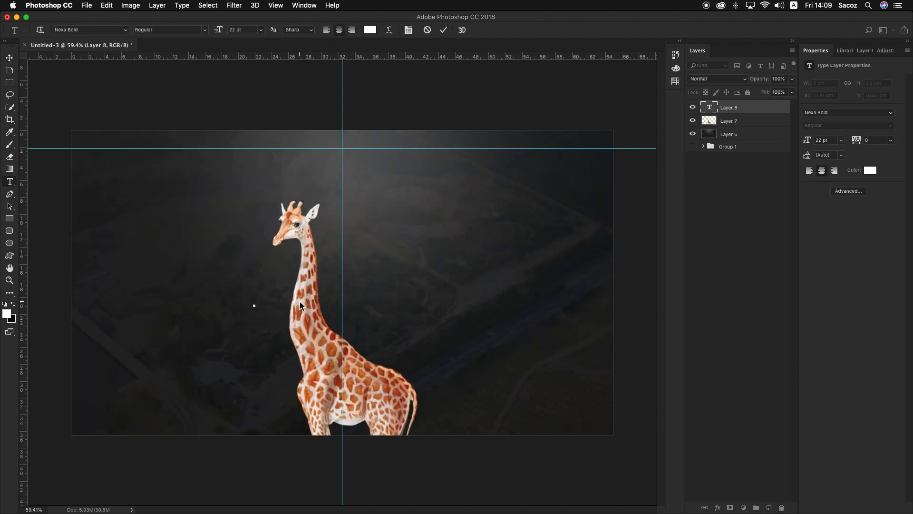
pyautogui.write('zoo')
# Enlarge the ZOO text to about 530.71 pt and place it across the giraffe at X about 11.31 cm, Y about 9.55 cm
pyautogui.click(12, 59)
pyautogui.press('super+t')
pyautogui.moveTo(263, 300); pyautogui.dragTo(519, 215)
pyautogui.press('Return')
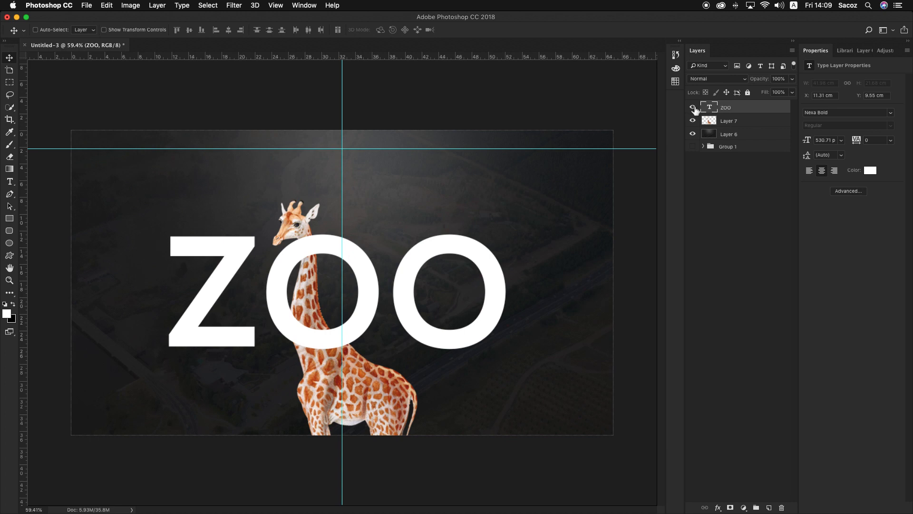
# Compare the rebuilt layers with the Group 1 design by showing each version on its own
pyautogui.click(693, 107)
pyautogui.click(693, 134)
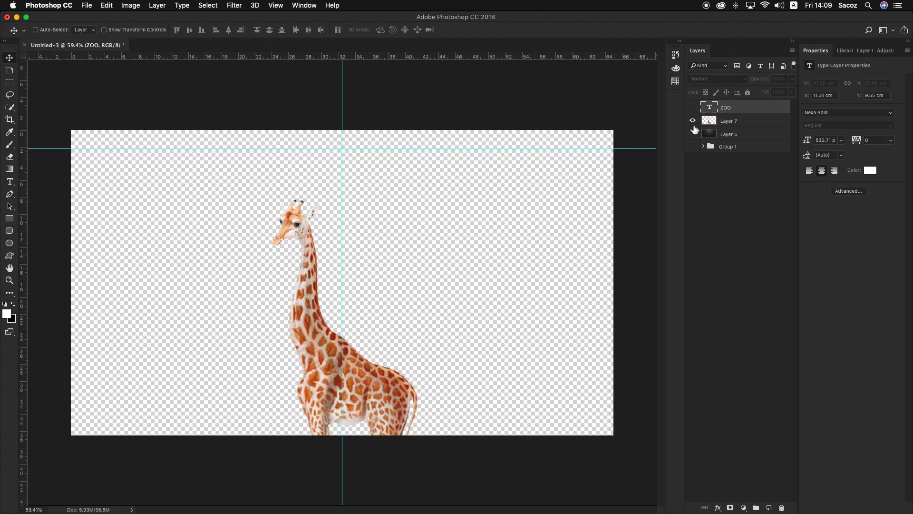
pyautogui.click(693, 121)
pyautogui.click(692, 146)
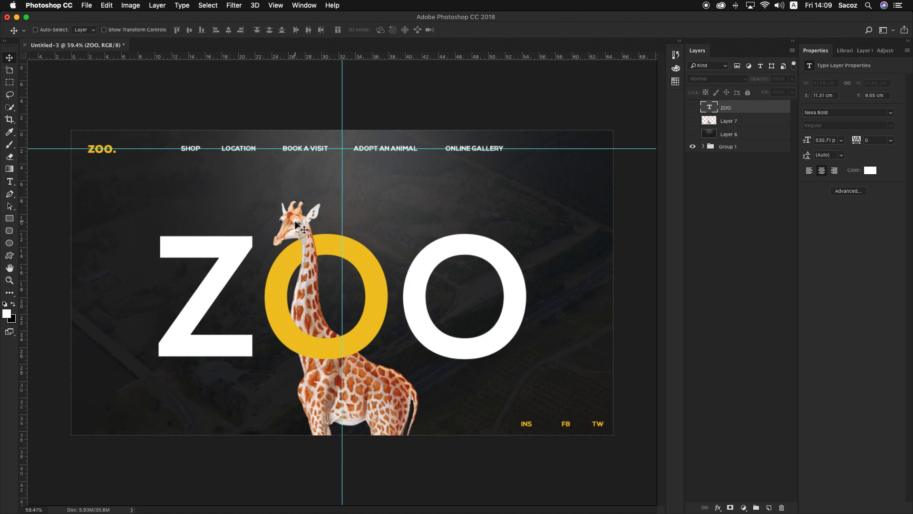
pyautogui.click(696, 147)
pyautogui.moveTo(692, 107); pyautogui.dragTo(694, 133)
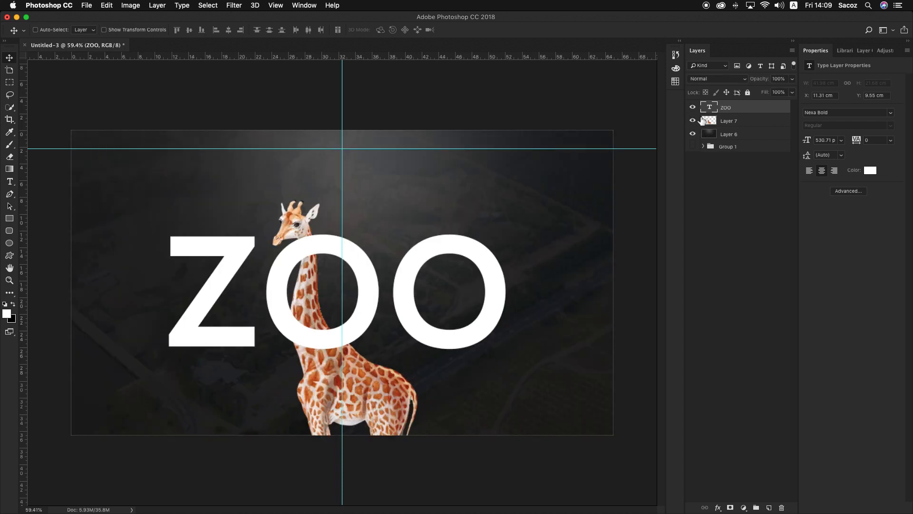
# Duplicate the giraffe Layer 7, place the copy above the ZOO text, and mask the copy with the text's outline
pyautogui.press('z')
pyautogui.moveTo(343, 292); pyautogui.dragTo(342, 312)
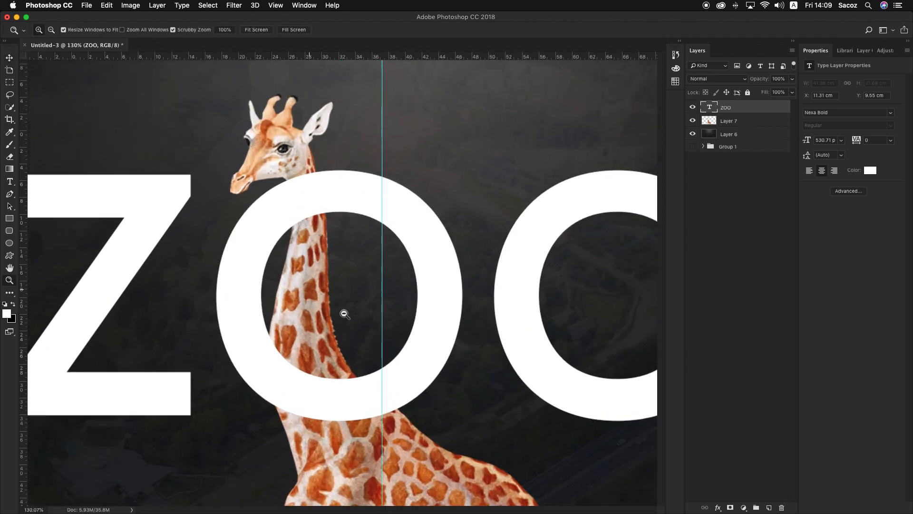
pyautogui.press('v')
pyautogui.click(739, 123)
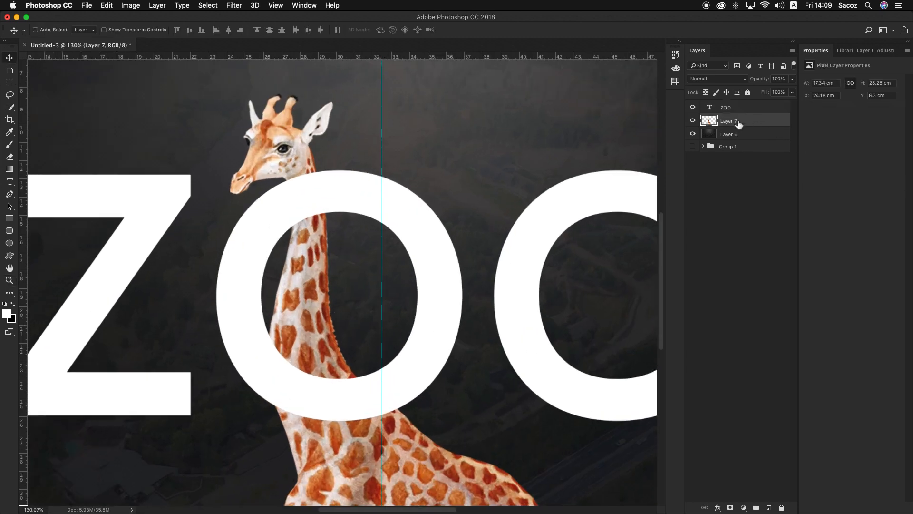
pyautogui.moveTo(692, 107)
pyautogui.mouseDown()
pyautogui.moveTo(692, 133)
pyautogui.moveTo(693, 107)
pyautogui.mouseUp()
pyautogui.click(693, 147)
pyautogui.press('super+j')
pyautogui.moveTo(756, 124); pyautogui.dragTo(750, 105)
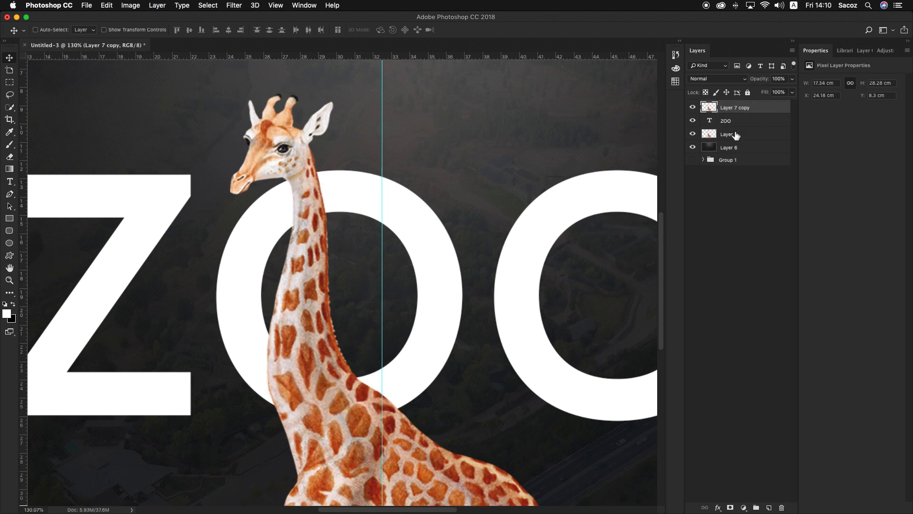
pyautogui.keyDown('super'); pyautogui.click(712, 122); pyautogui.keyUp('super')
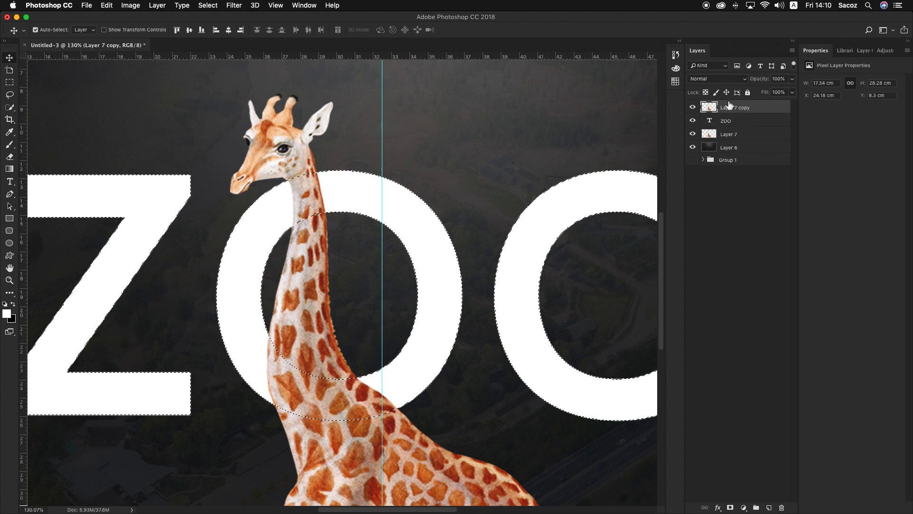
pyautogui.click(731, 508)
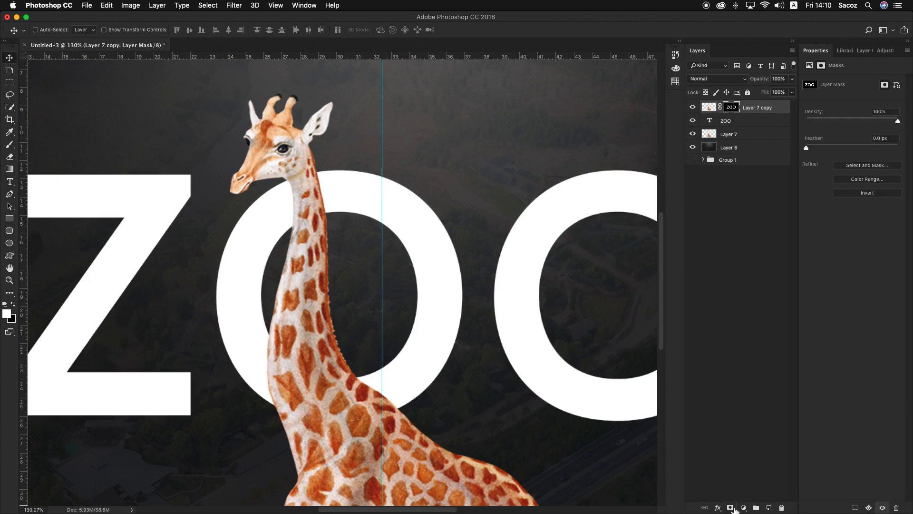
# Paint black with a 35 px hard round brush on the giraffe copy's mask where the neck crosses the first O's lower curve
pyautogui.press('z')
pyautogui.moveTo(293, 194); pyautogui.dragTo(294, 194)
pyautogui.moveTo(389, 226); pyautogui.dragTo(391, 270)
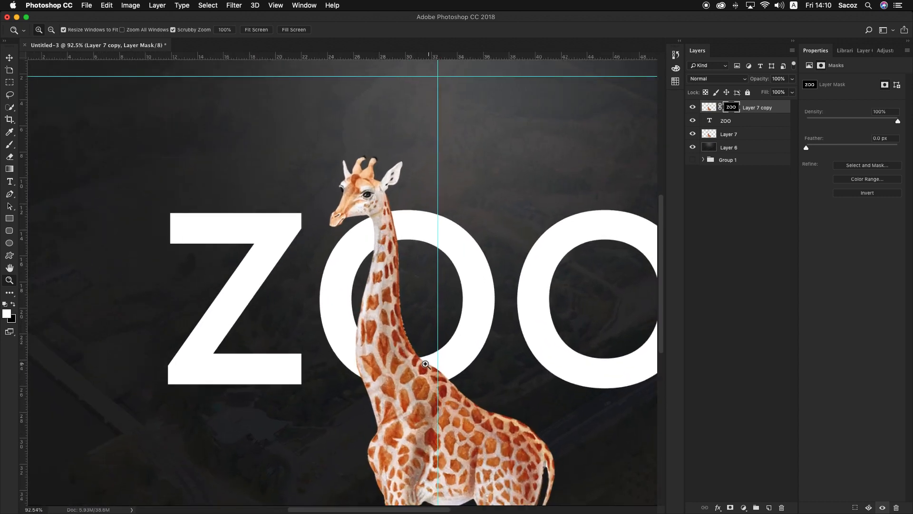
pyautogui.moveTo(422, 362); pyautogui.dragTo(428, 389)
pyautogui.moveTo(359, 89); pyautogui.dragTo(356, 96)
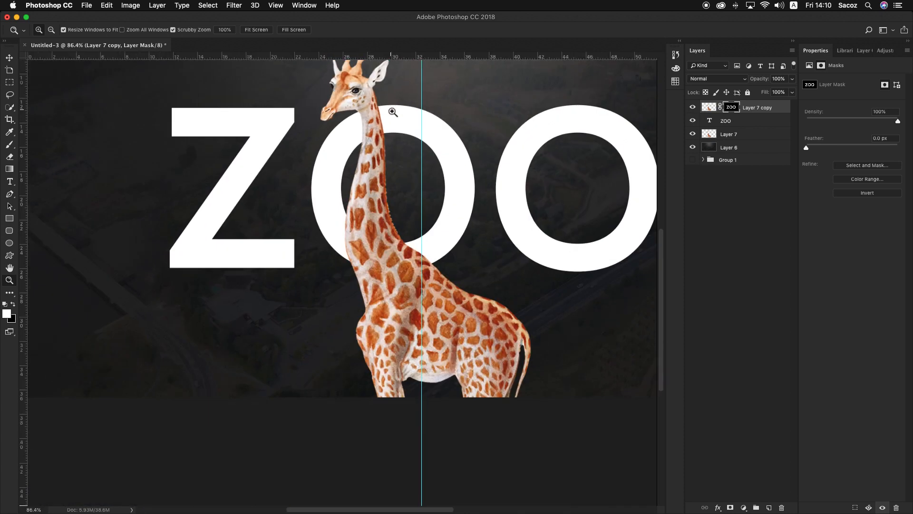
pyautogui.moveTo(362, 243); pyautogui.dragTo(381, 245)
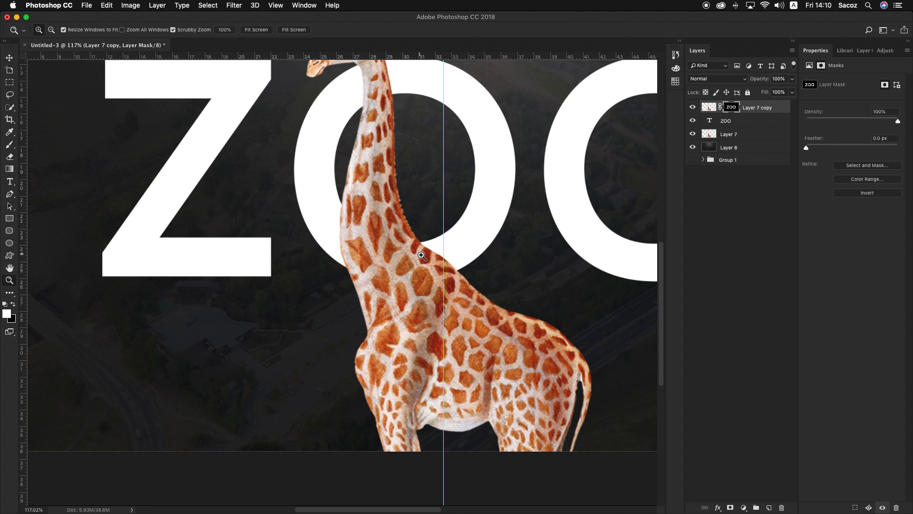
pyautogui.press('b')
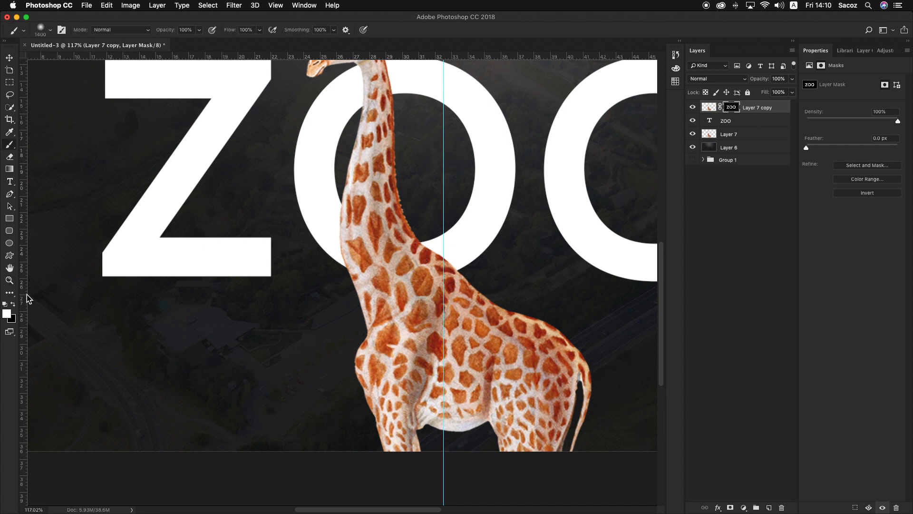
pyautogui.click(51, 30)
pyautogui.click(36, 101)
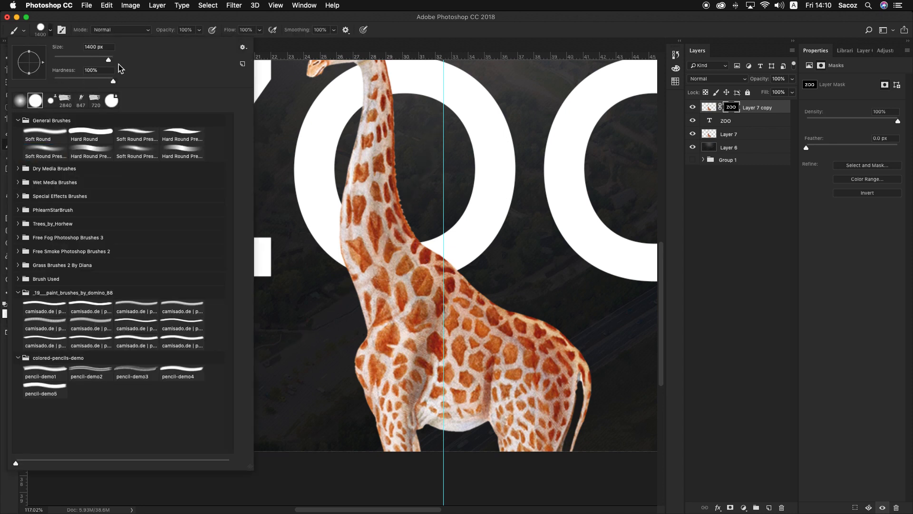
pyautogui.moveTo(66, 57); pyautogui.dragTo(64, 57)
pyautogui.click(50, 30)
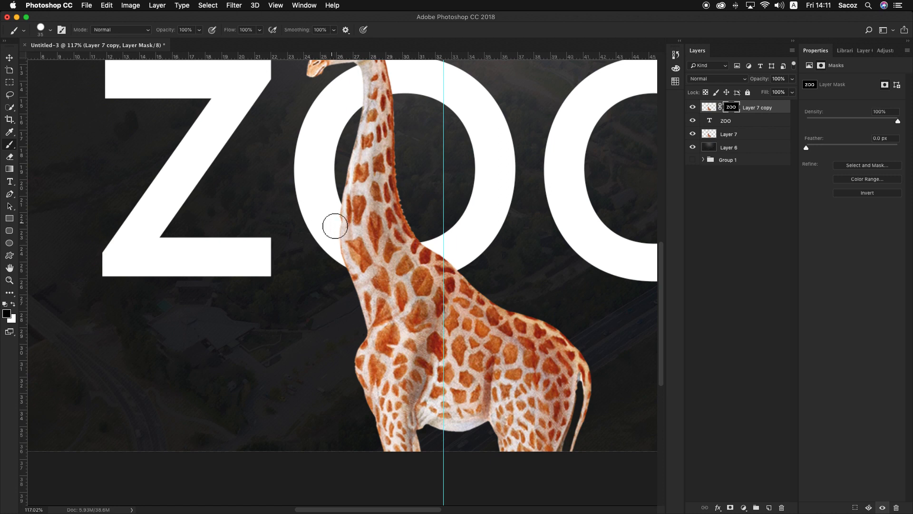
pyautogui.moveTo(333, 224)
pyautogui.mouseDown()
pyautogui.moveTo(438, 245)
pyautogui.moveTo(541, 216)
pyautogui.moveTo(404, 247)
pyautogui.moveTo(230, 236)
pyautogui.moveTo(334, 252)
pyautogui.moveTo(501, 252)
pyautogui.moveTo(426, 276)
pyautogui.moveTo(241, 264)
pyautogui.moveTo(391, 243)
pyautogui.mouseUp()
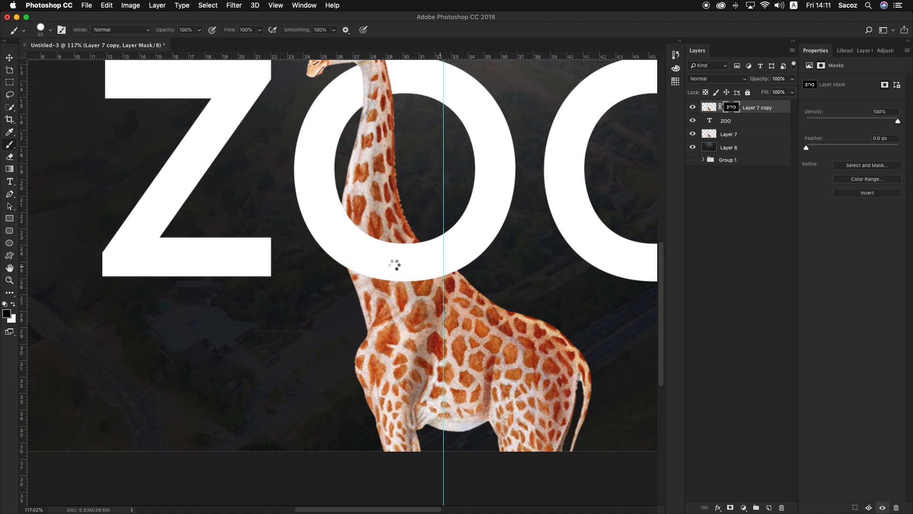
# Try painting black on the mask over the neck at the first O's upper curve, and undo it
pyautogui.press('z')
pyautogui.moveTo(450, 238); pyautogui.dragTo(422, 230)
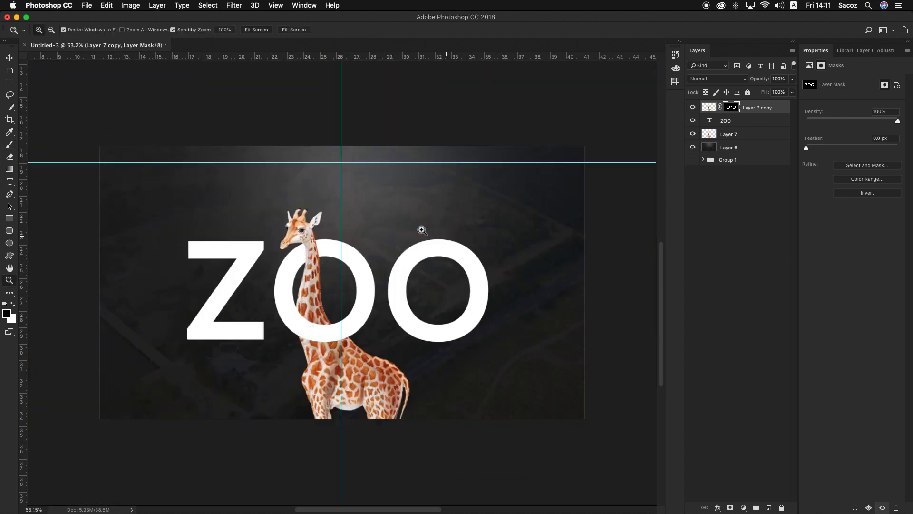
pyautogui.moveTo(464, 255); pyautogui.dragTo(469, 262)
pyautogui.press('v')
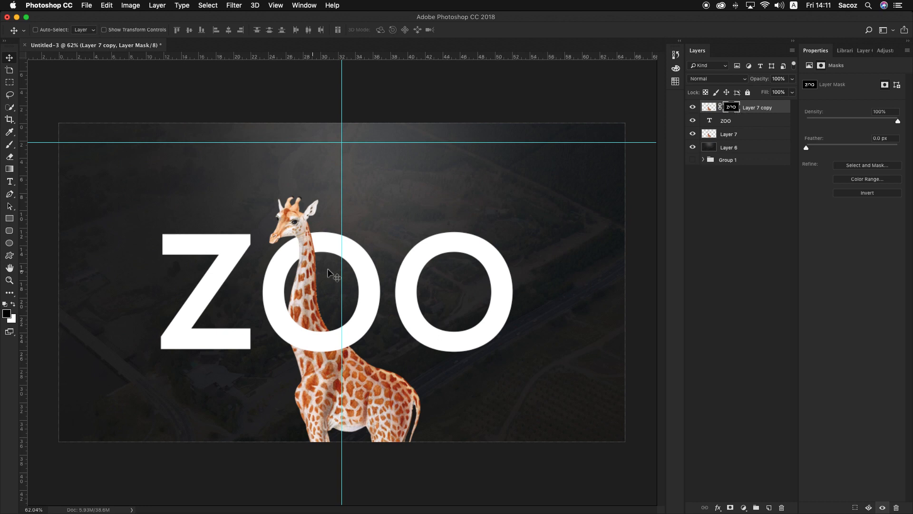
pyautogui.press('z')
pyautogui.moveTo(297, 236)
pyautogui.mouseDown()
pyautogui.moveTo(343, 281)
pyautogui.moveTo(371, 272)
pyautogui.moveTo(330, 240)
pyautogui.mouseUp()
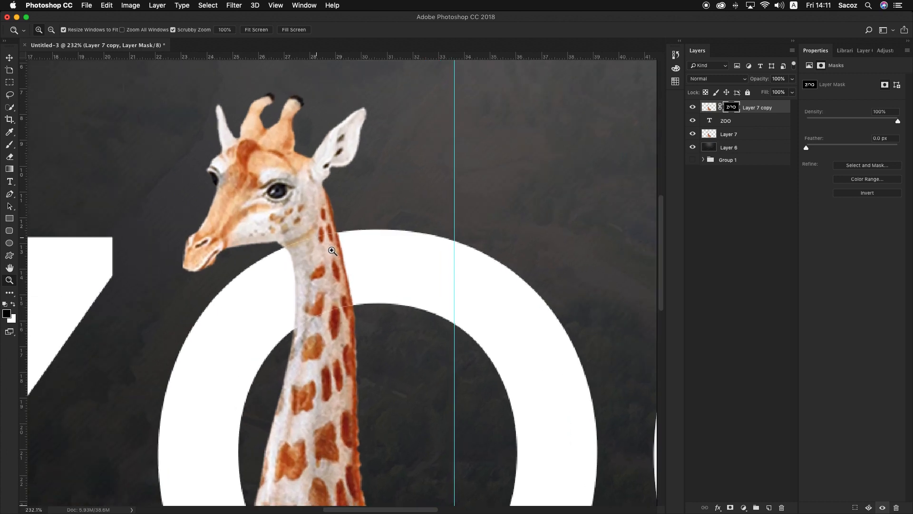
pyautogui.press('b')
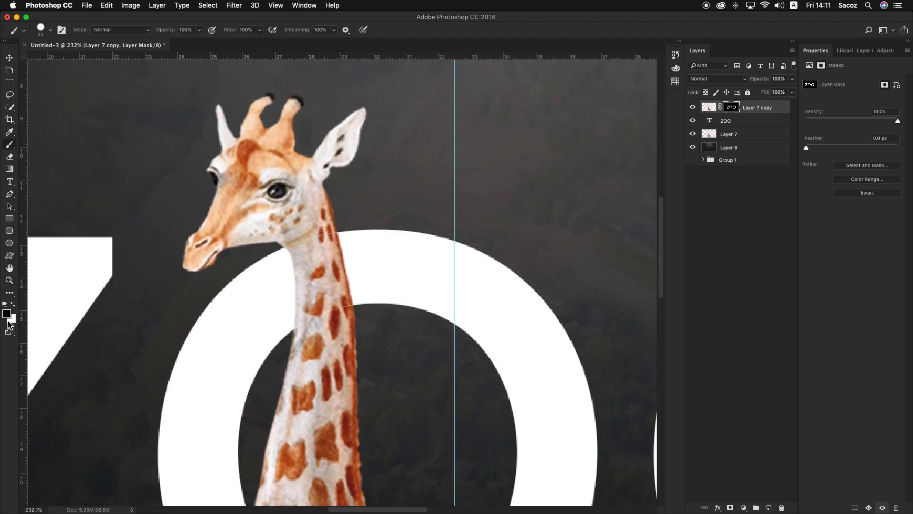
pyautogui.click(322, 252)
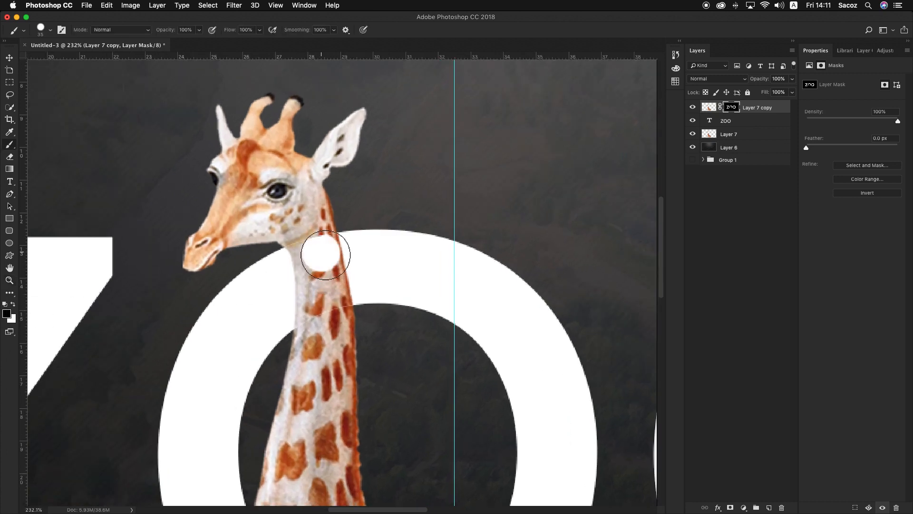
pyautogui.press('super+z')
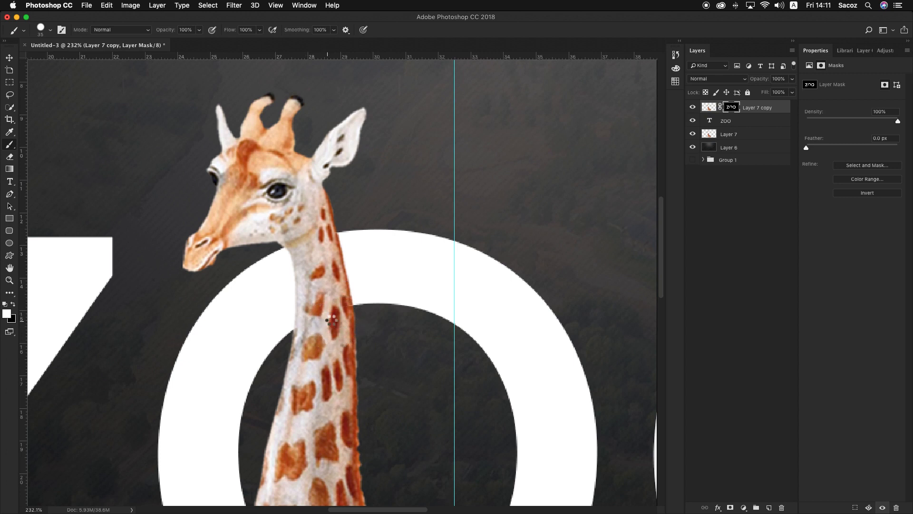
# Hide the masked giraffe copy, ZOO text, Layer 7 and Layer 6, and put the four layers in a new group
pyautogui.press('z')
pyautogui.moveTo(441, 338); pyautogui.dragTo(404, 312)
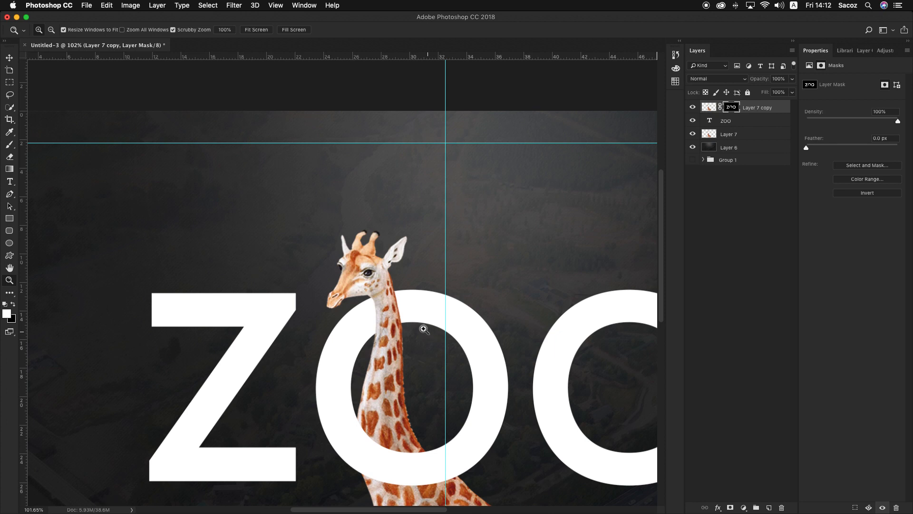
pyautogui.keyDown('alt'); pyautogui.click(423, 328); pyautogui.keyUp('alt')
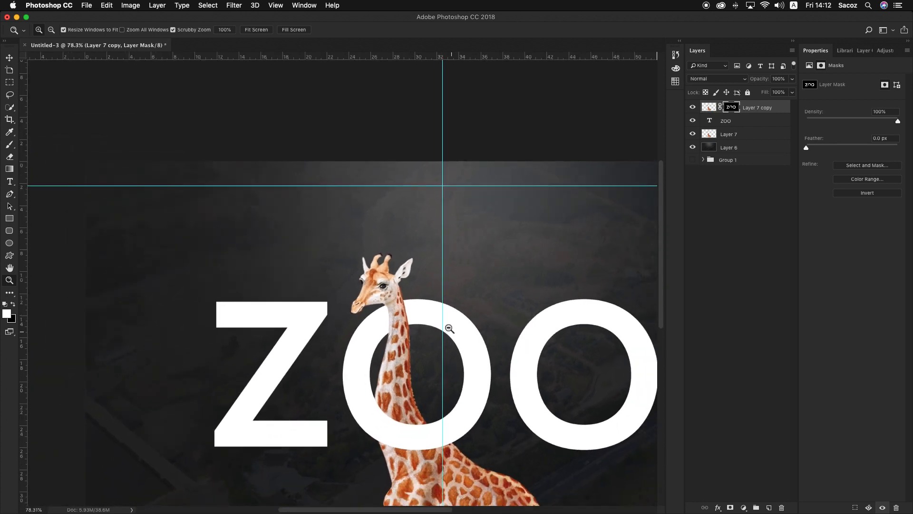
pyautogui.keyDown('alt'); pyautogui.click(449, 329); pyautogui.keyUp('alt')
pyautogui.moveTo(362, 205)
pyautogui.mouseDown()
pyautogui.moveTo(401, 232)
pyautogui.moveTo(373, 213)
pyautogui.moveTo(360, 213)
pyautogui.moveTo(366, 221)
pyautogui.moveTo(348, 213)
pyautogui.mouseUp()
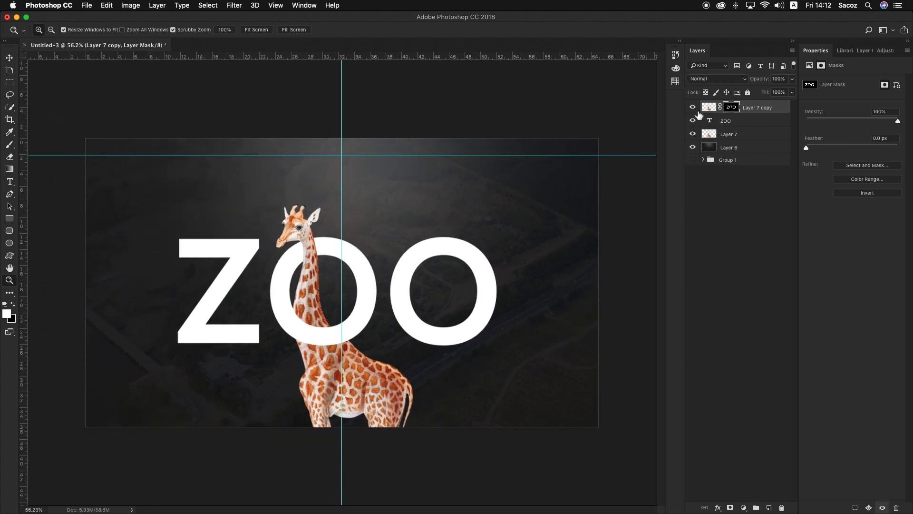
pyautogui.moveTo(694, 109); pyautogui.dragTo(693, 149)
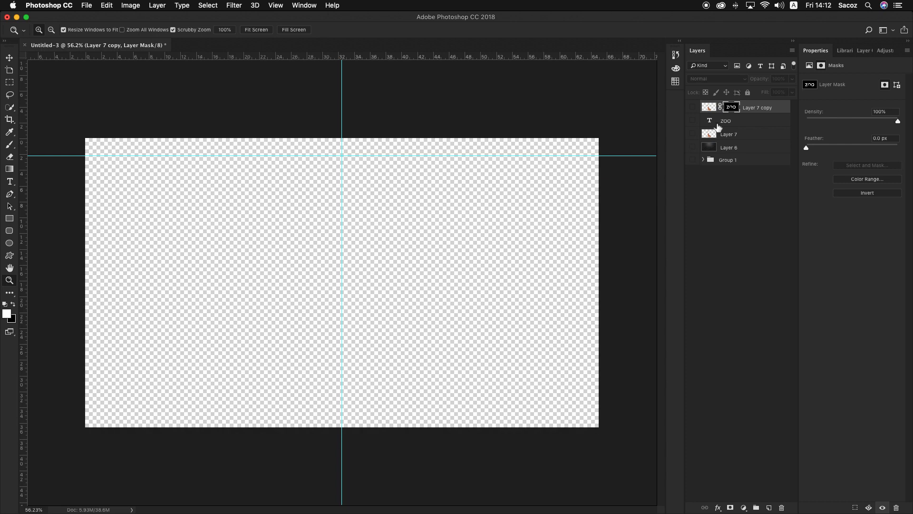
pyautogui.keyDown('shift'); pyautogui.click(757, 152); pyautogui.keyUp('shift')
pyautogui.press('super+g')
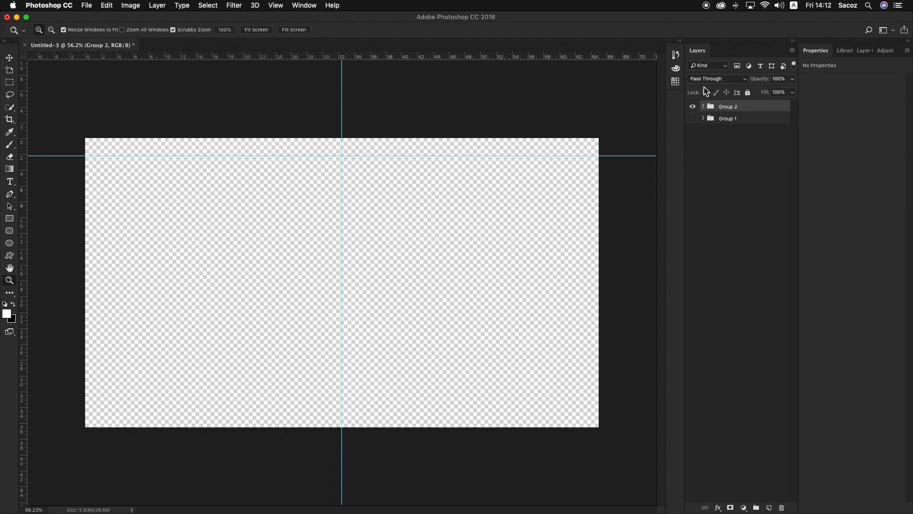
# Make the masked giraffe copy, ZOO text, Layer 7 and Layer 6 visible inside Group 2, and collapse the group
pyautogui.click(693, 108)
pyautogui.click(704, 107)
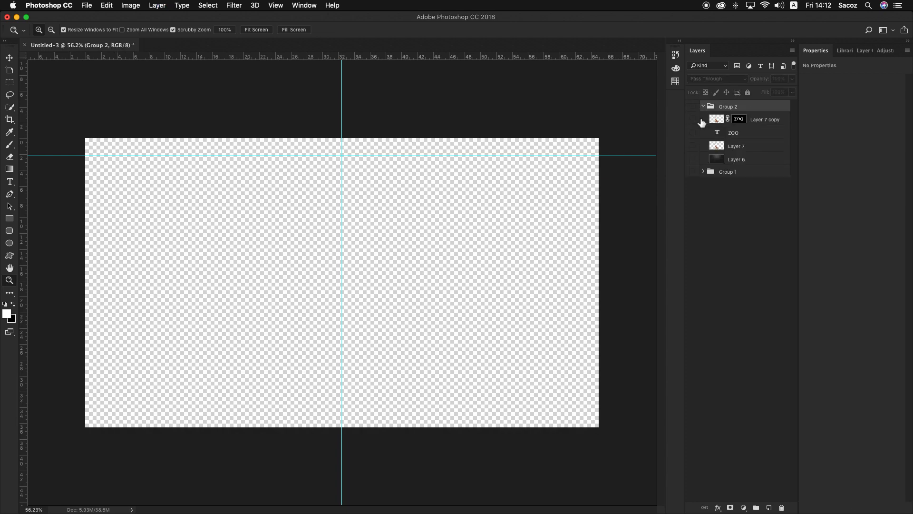
pyautogui.click(693, 119)
pyautogui.click(693, 146)
pyautogui.click(693, 159)
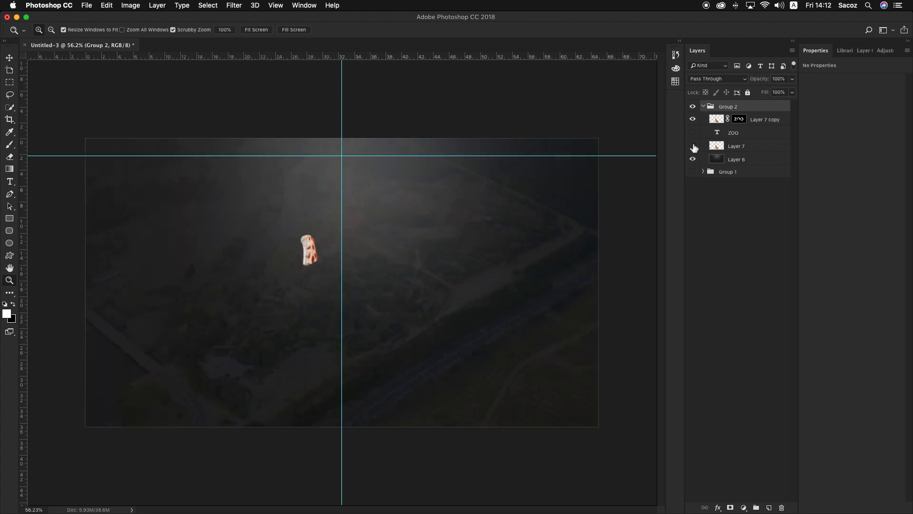
pyautogui.click(693, 145)
pyautogui.click(693, 132)
pyautogui.click(703, 107)
# Compare the rebuilt Group 2 design with the Group 1 design by showing each group in turn
pyautogui.click(693, 107)
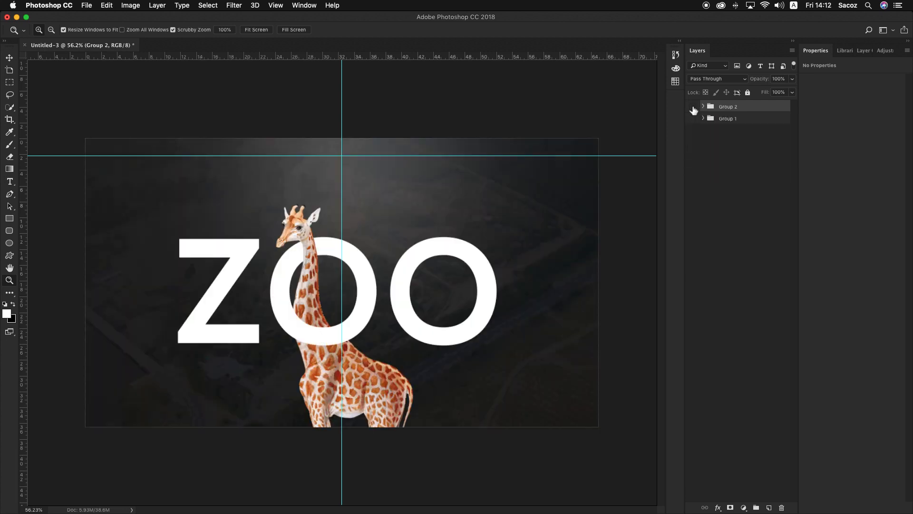
pyautogui.click(693, 119)
pyautogui.click(693, 119)
pyautogui.click(693, 107)
pyautogui.click(693, 106)
pyautogui.click(693, 118)
pyautogui.click(693, 118)
pyautogui.click(693, 106)
pyautogui.click(703, 107)
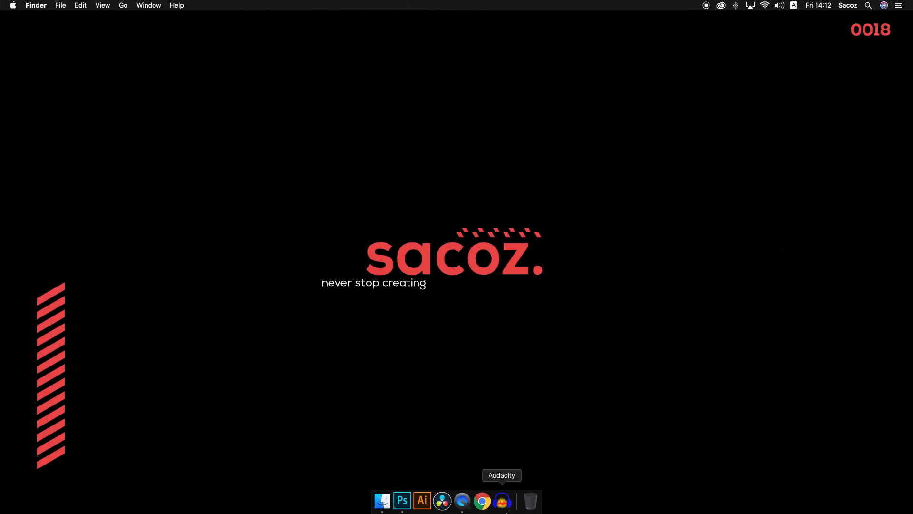
# Switch to Chrome, open flatuicolors.com and show the browser in full screen
pyautogui.click(487, 509)
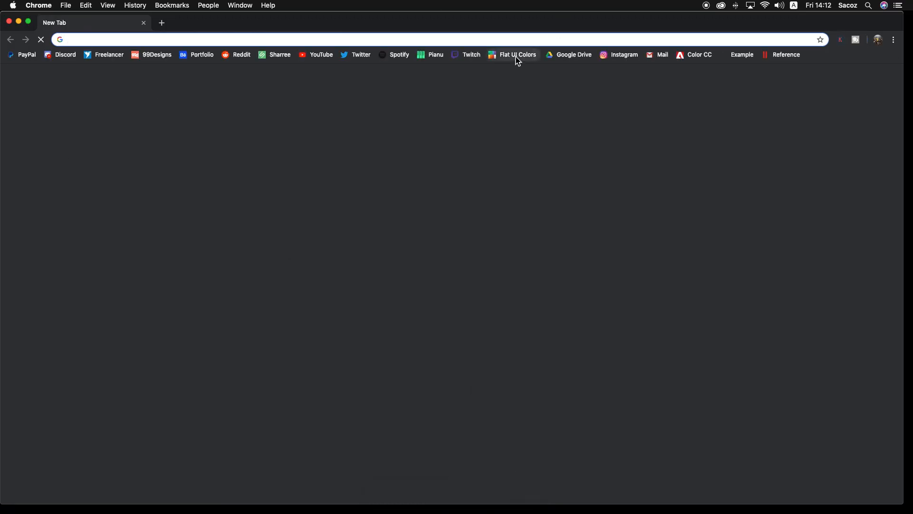
pyautogui.write('flatu')
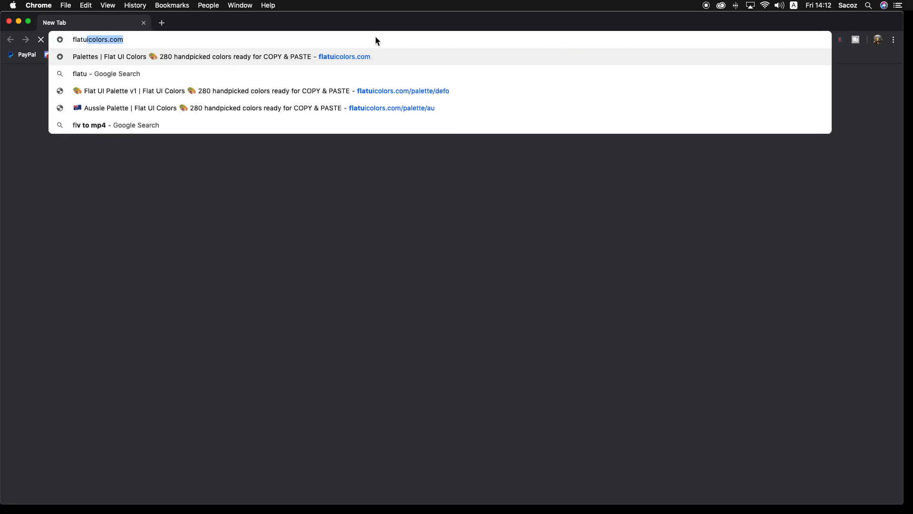
pyautogui.write('icolors.com')
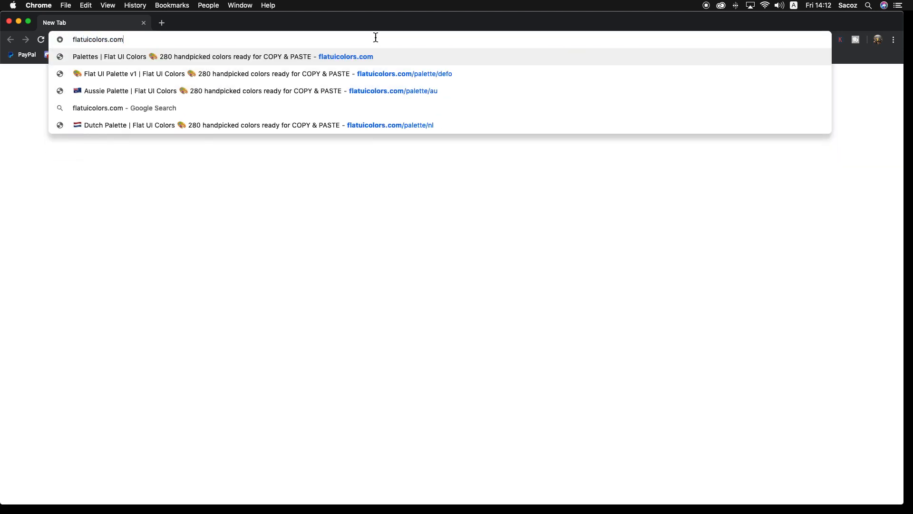
pyautogui.press('Return')
pyautogui.click(29, 21)
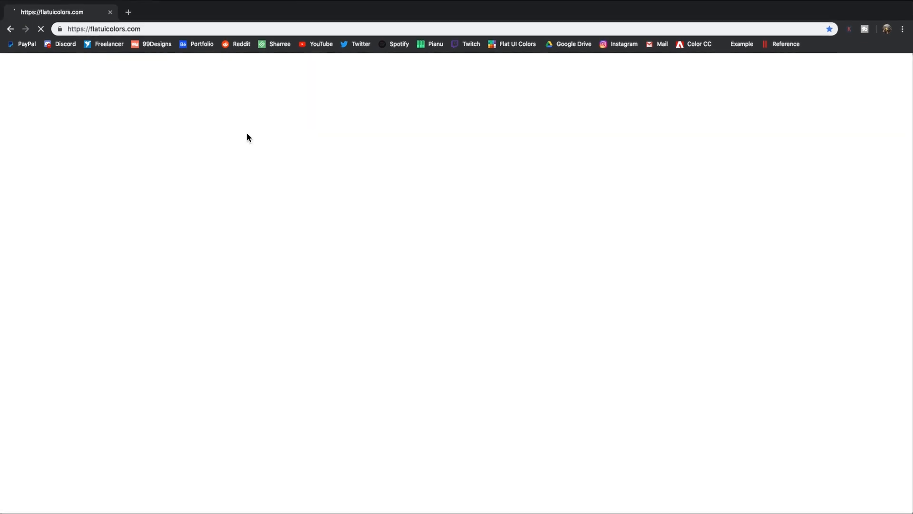
pyautogui.hotkey('ctrl', 'Up')
pyautogui.moveTo(547, 36); pyautogui.dragTo(332, 36)
pyautogui.click(332, 36)
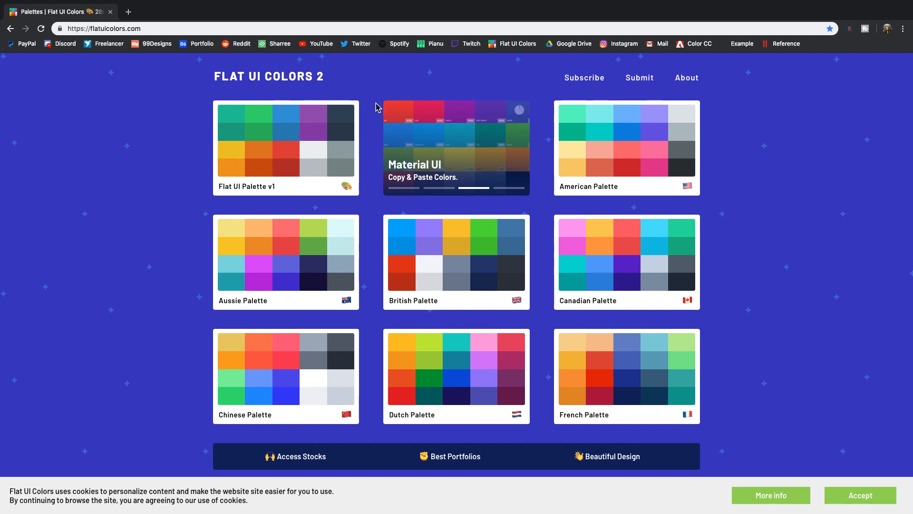
# View the colours of Flat UI Palette v1, return to the palette overview and browse the other palettes
pyautogui.click(269, 146)
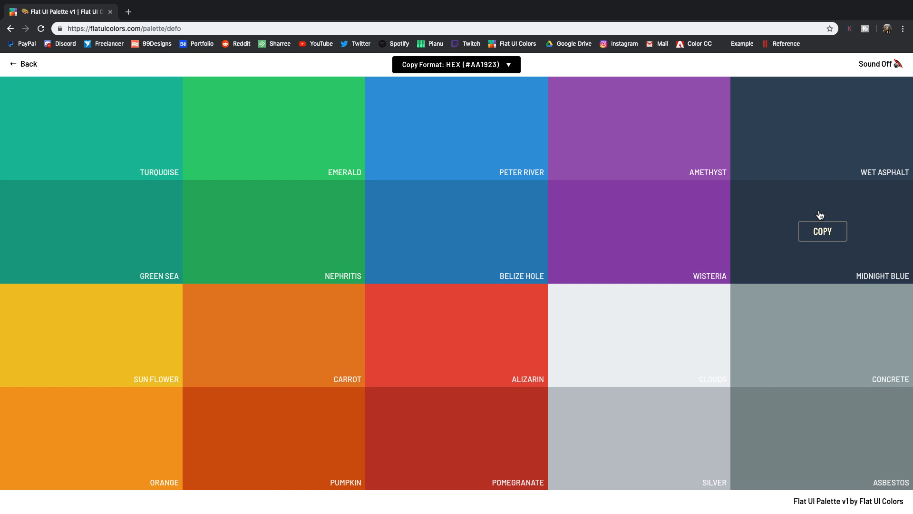
pyautogui.click(14, 65)
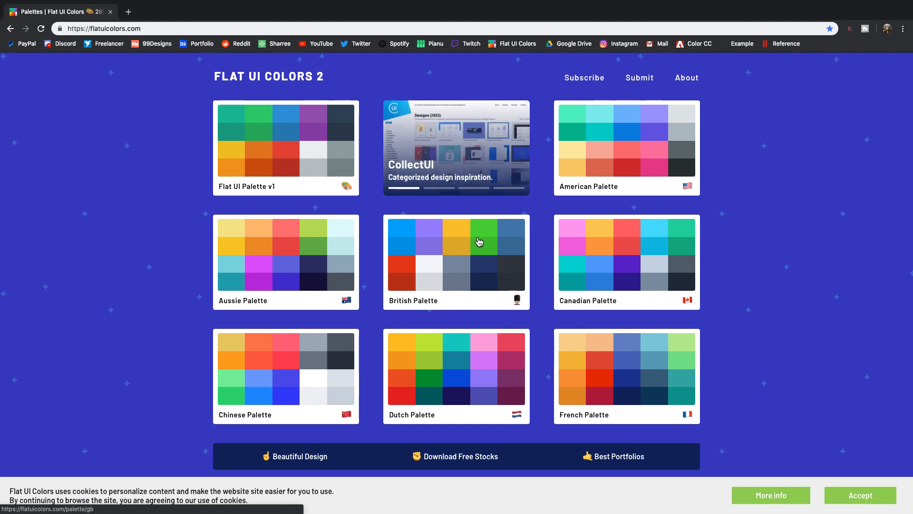
pyautogui.scroll(-3, 538, 238)
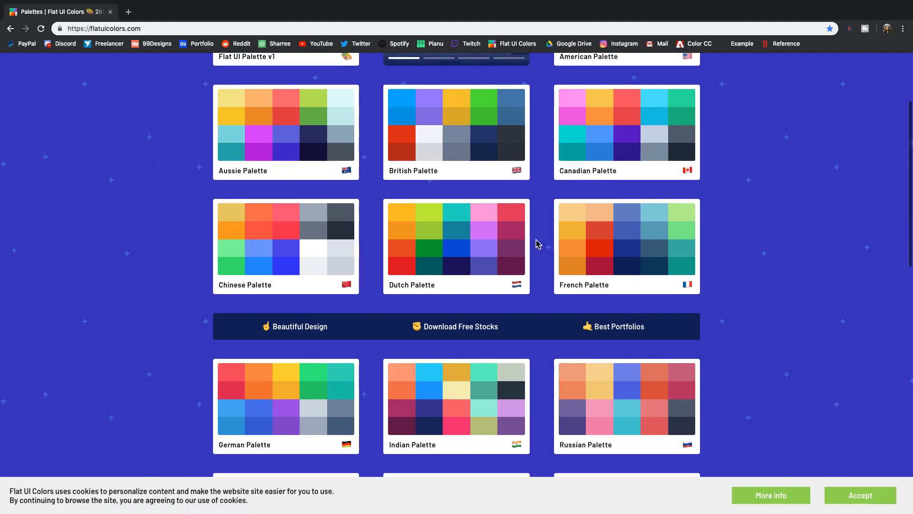
# Copy the Sun Flower colour's HEX code from Flat UI Palette v1 and switch back to Photoshop
pyautogui.scroll(-4, 538, 243)
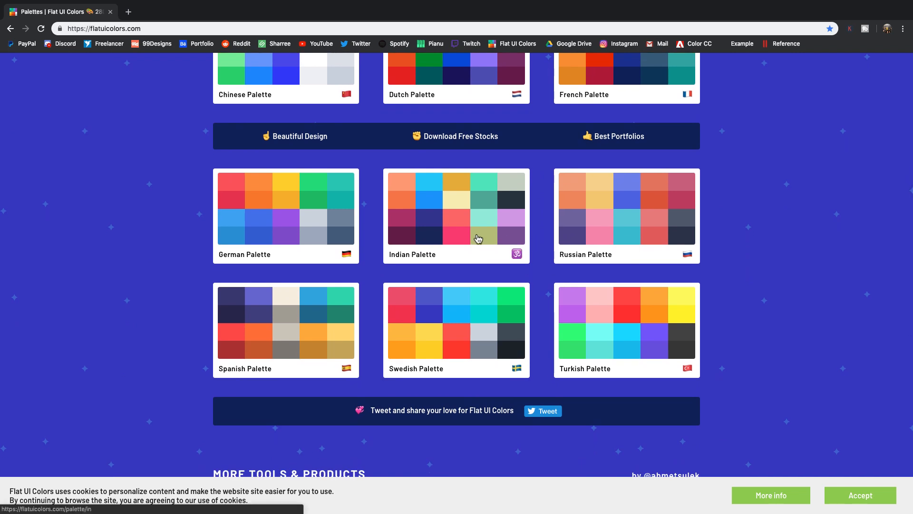
pyautogui.scroll(7, 478, 239)
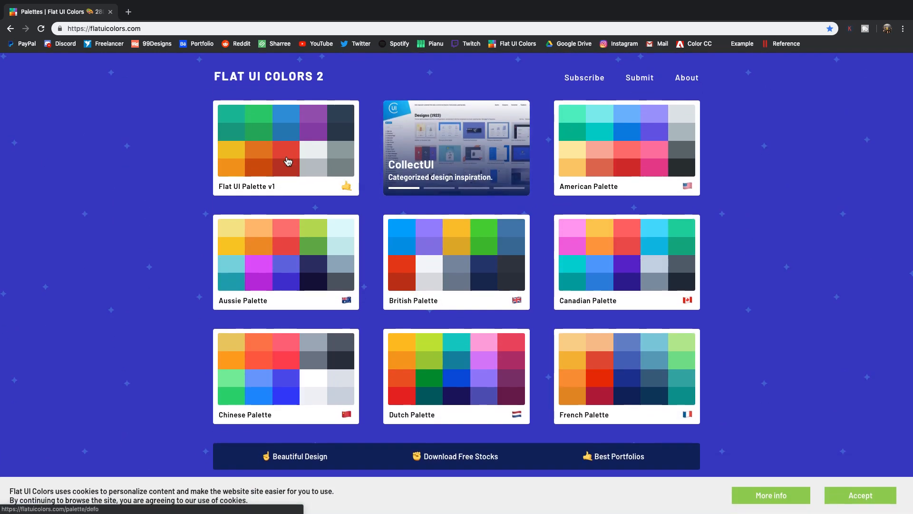
pyautogui.click(289, 156)
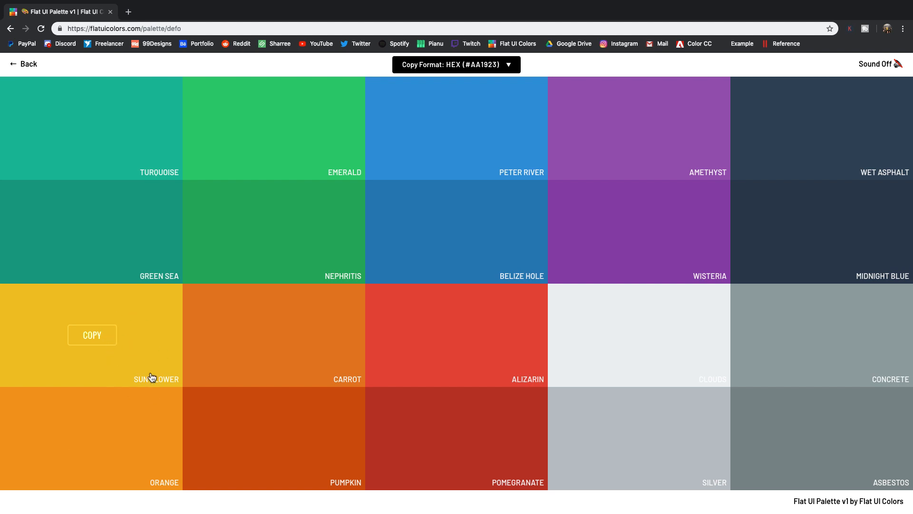
pyautogui.click(143, 336)
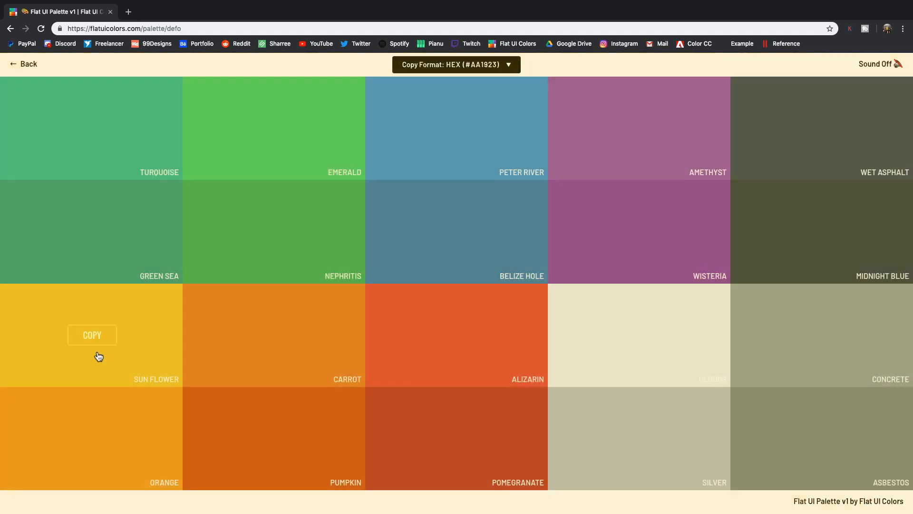
pyautogui.hotkey('ctrl', 'Right')
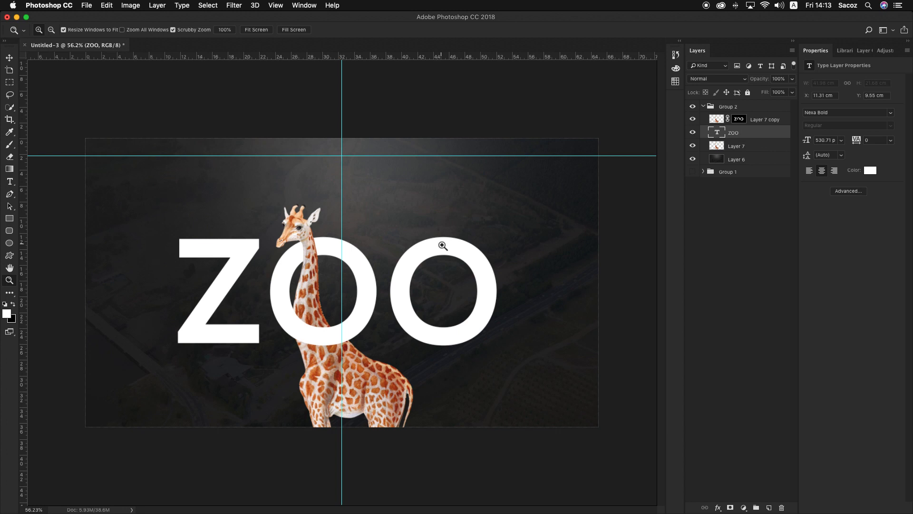
pyautogui.press('t')
pyautogui.click(379, 264)
pyautogui.moveTo(379, 264); pyautogui.dragTo(299, 259)
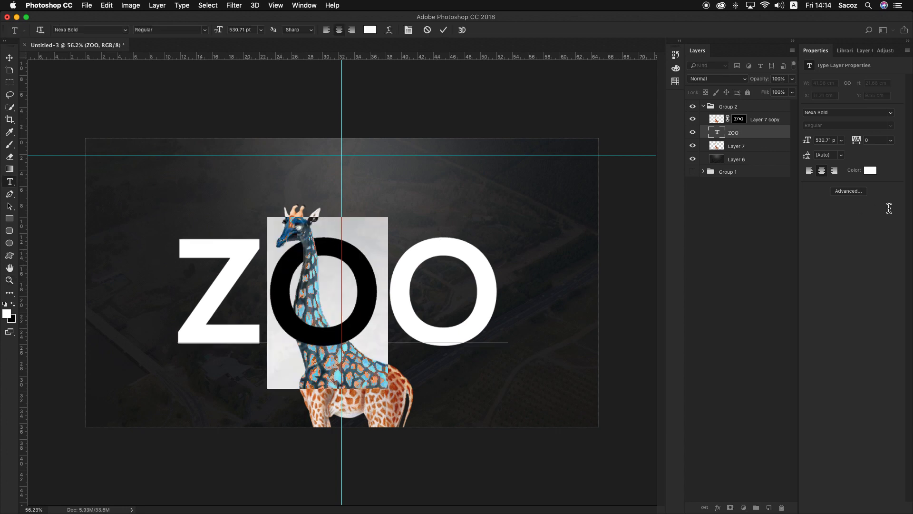
pyautogui.click(870, 170)
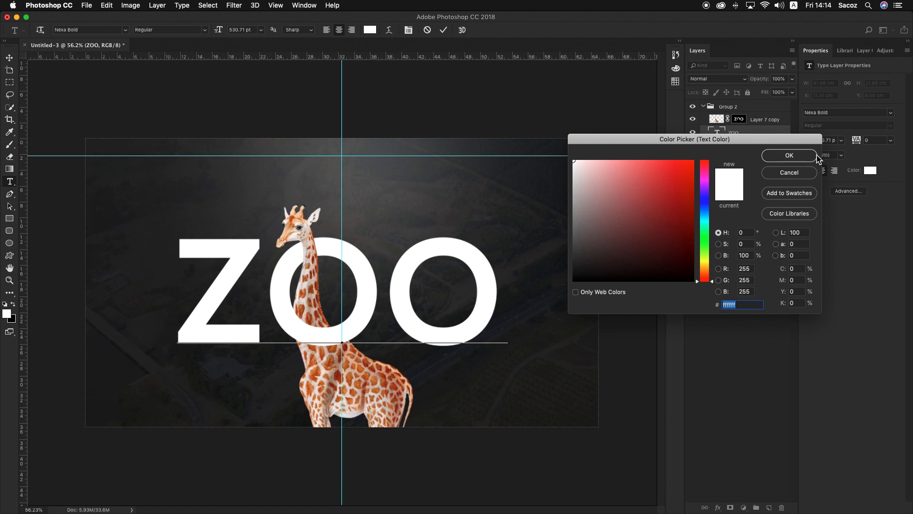
pyautogui.click(809, 174)
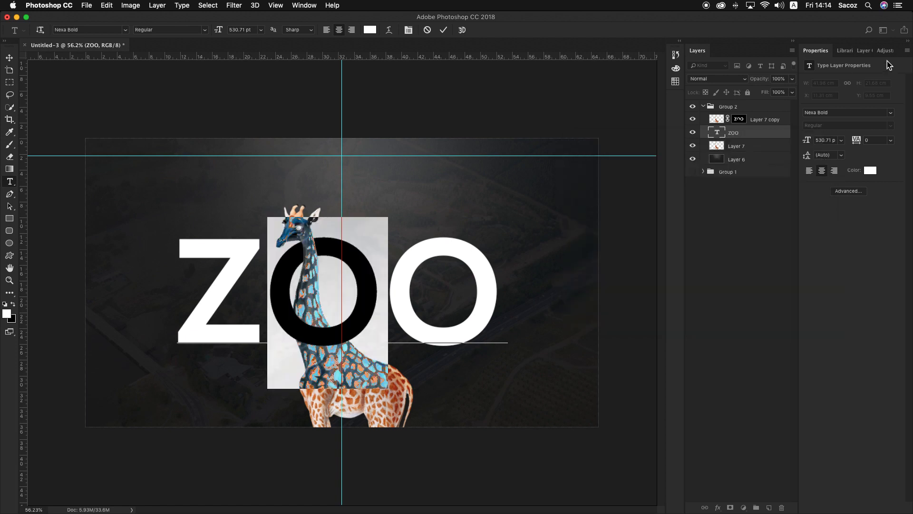
pyautogui.click(10, 58)
# Choose the Graphic and Web workspace
pyautogui.click(300, 5)
pyautogui.click(552, 5)
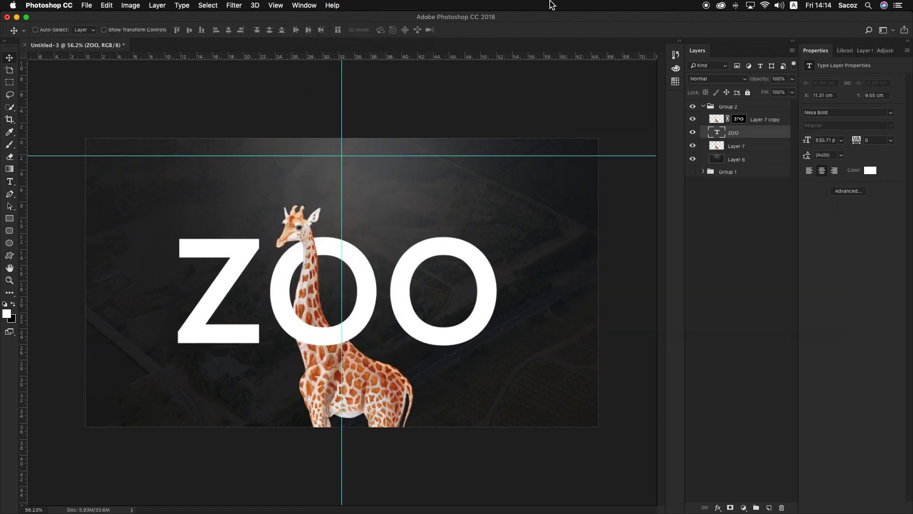
pyautogui.click(304, 5)
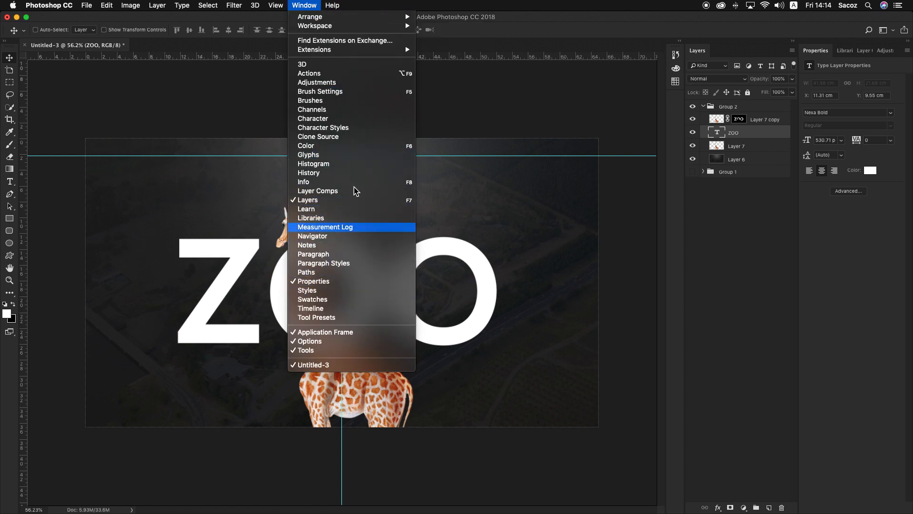
pyautogui.click(289, 29)
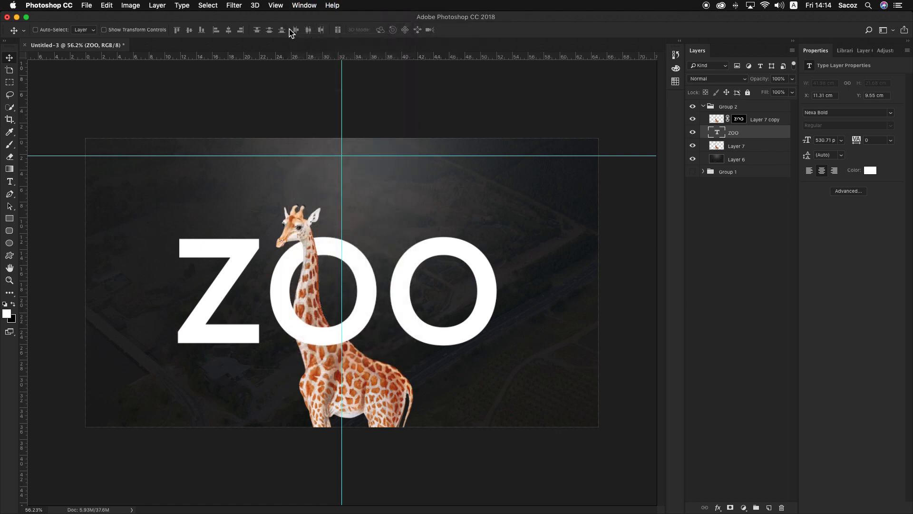
pyautogui.click(894, 30)
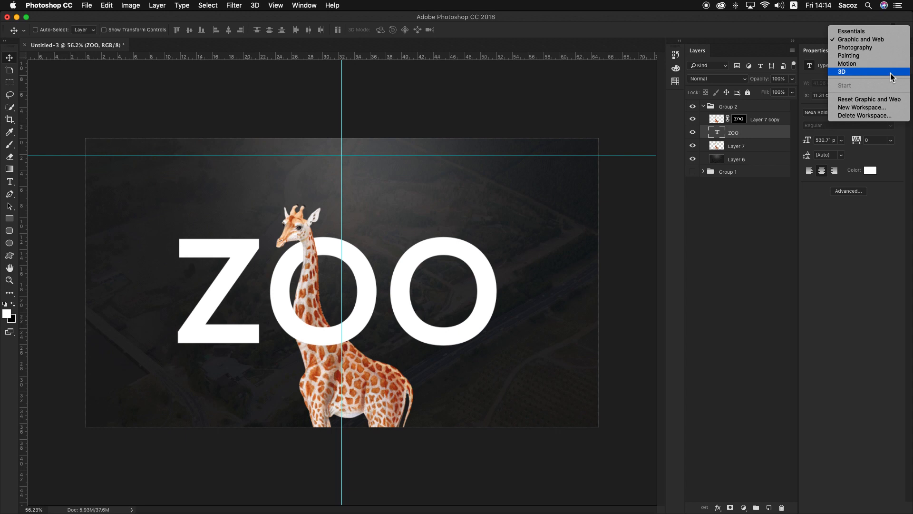
pyautogui.click(874, 39)
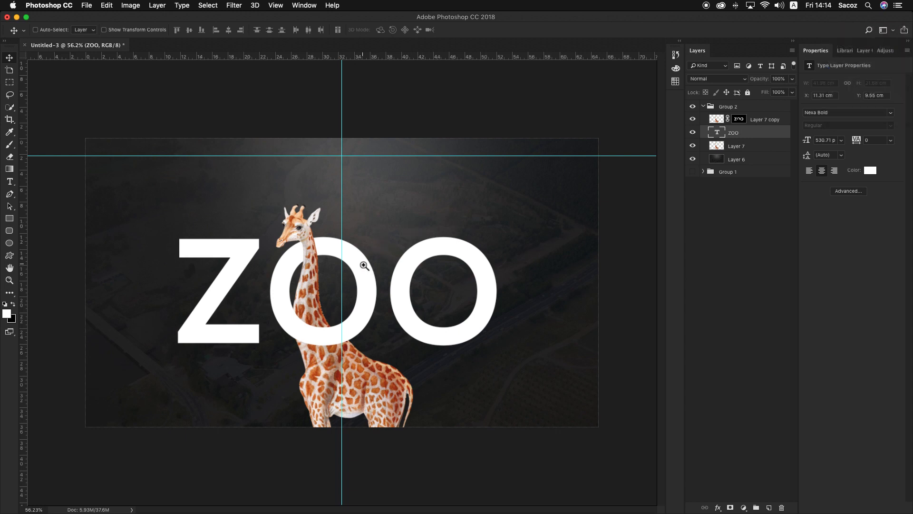
# Colour the middle letter O of the large ZOO text with the copied yellow #f1c40f and commit the text edit
pyautogui.scroll(-1, 372, 267)
pyautogui.press('t')
pyautogui.moveTo(373, 268); pyautogui.dragTo(247, 262)
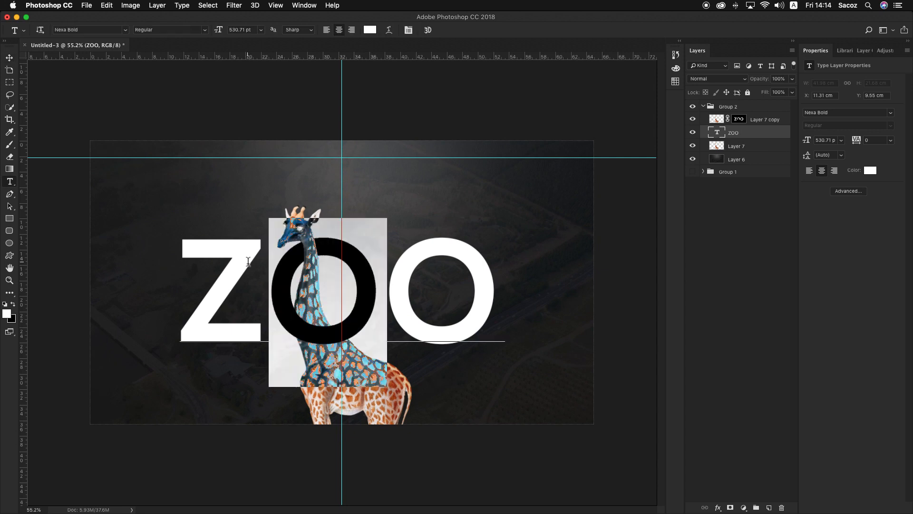
pyautogui.click(248, 261)
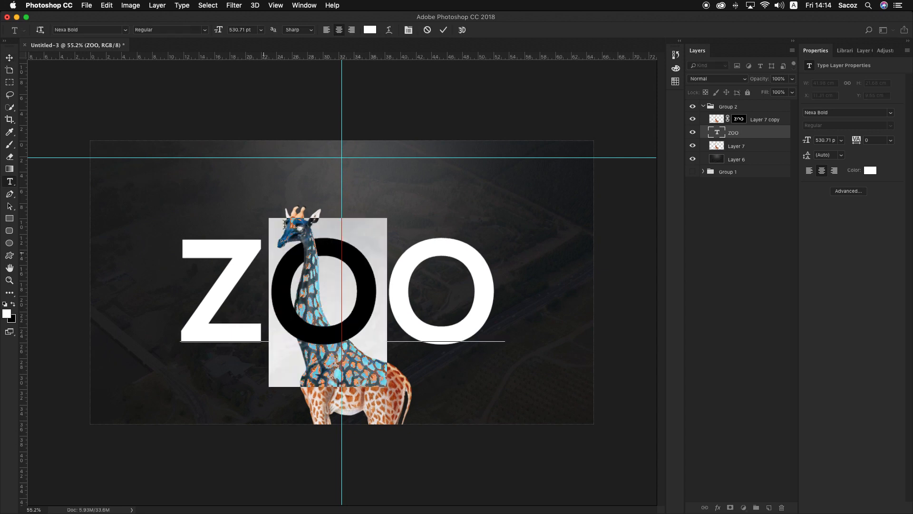
pyautogui.click(871, 171)
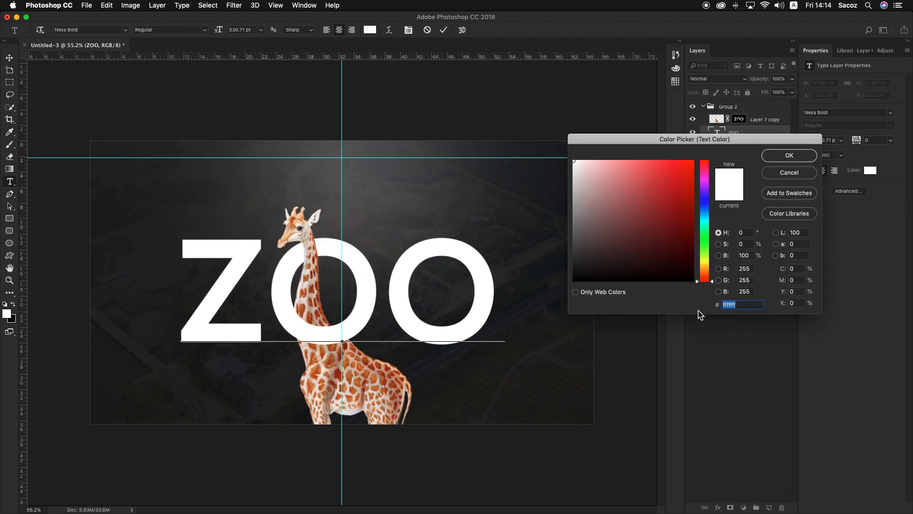
pyautogui.write('#f1c40f')
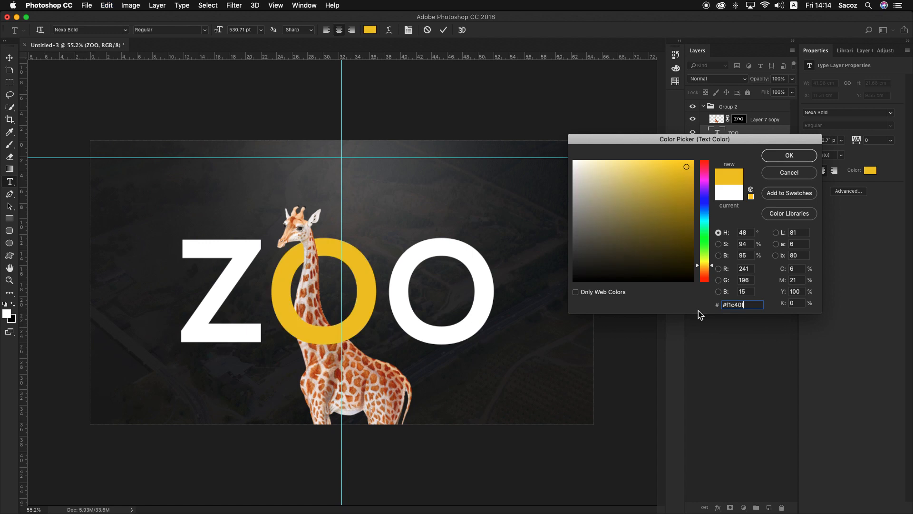
pyautogui.press('Return')
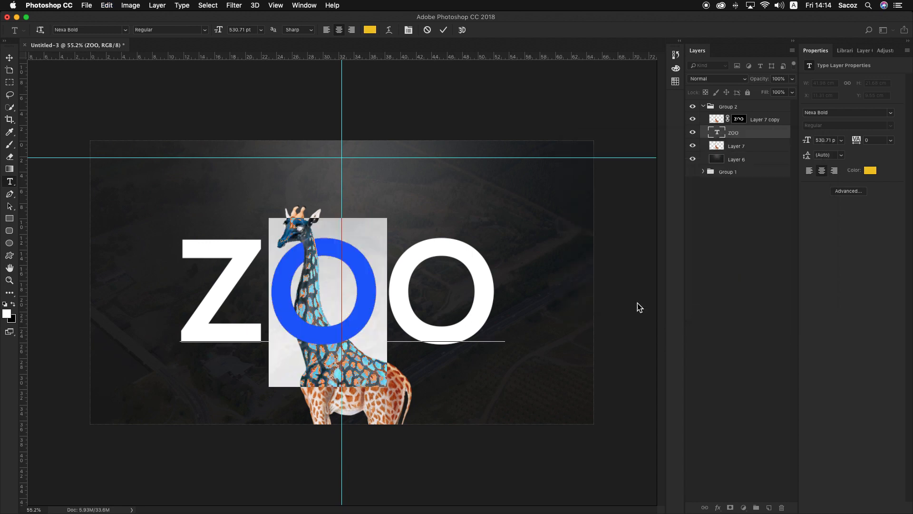
pyautogui.click(9, 58)
# Compare the recoloured Group 2 lettering with the finished Group 1 header by toggling the visibility of both groups
pyautogui.click(695, 107)
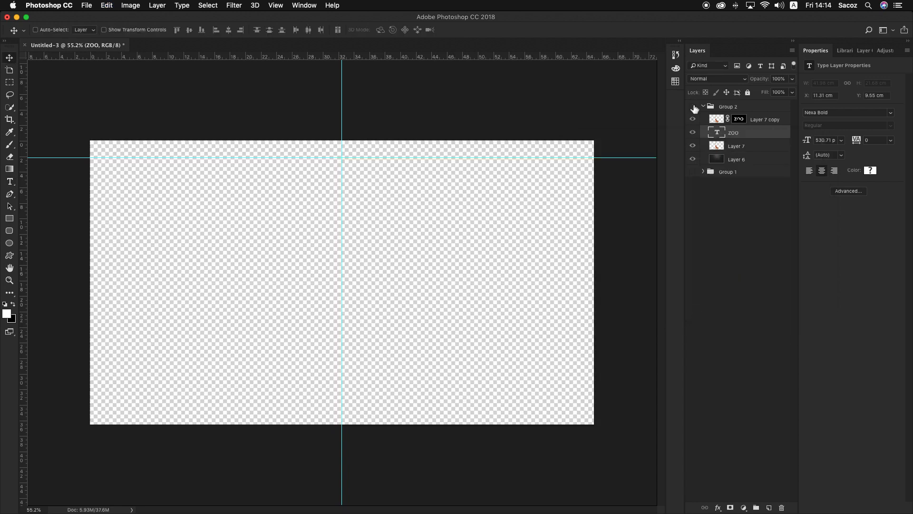
pyautogui.click(693, 172)
pyautogui.click(694, 172)
pyautogui.click(692, 107)
pyautogui.click(692, 107)
pyautogui.click(693, 108)
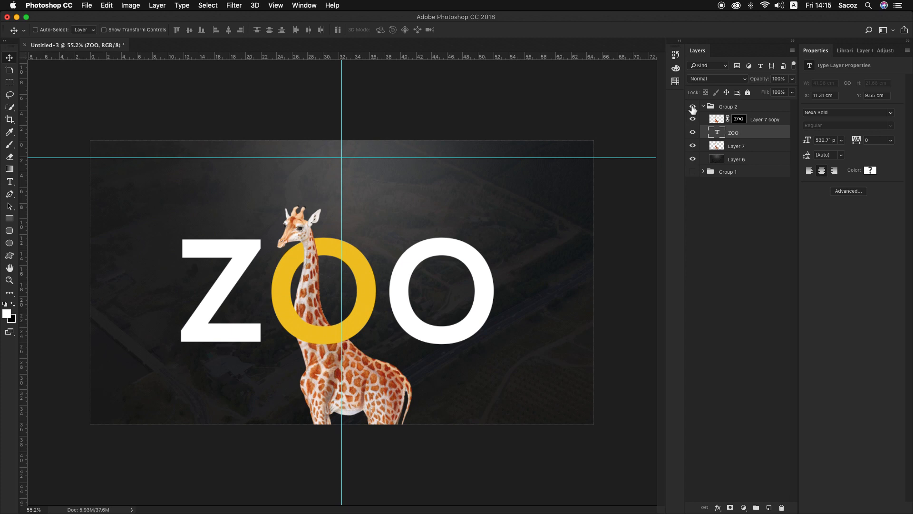
pyautogui.click(693, 106)
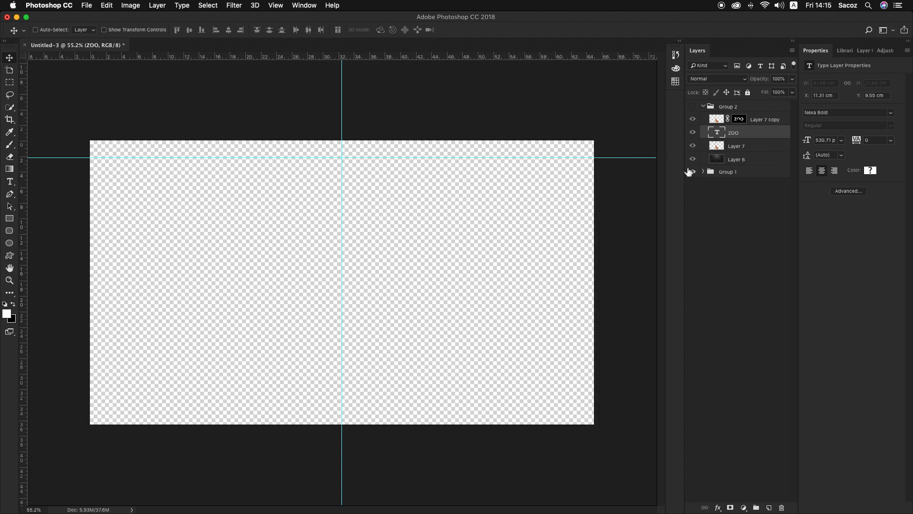
pyautogui.click(693, 171)
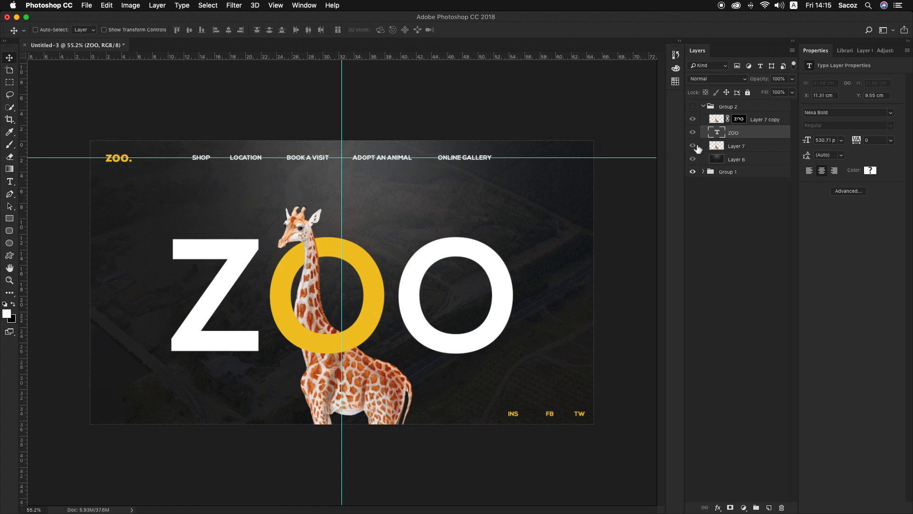
pyautogui.click(693, 172)
# Add a new empty layer above Layer 7 copy in Group 2 and make the group visible
pyautogui.click(765, 119)
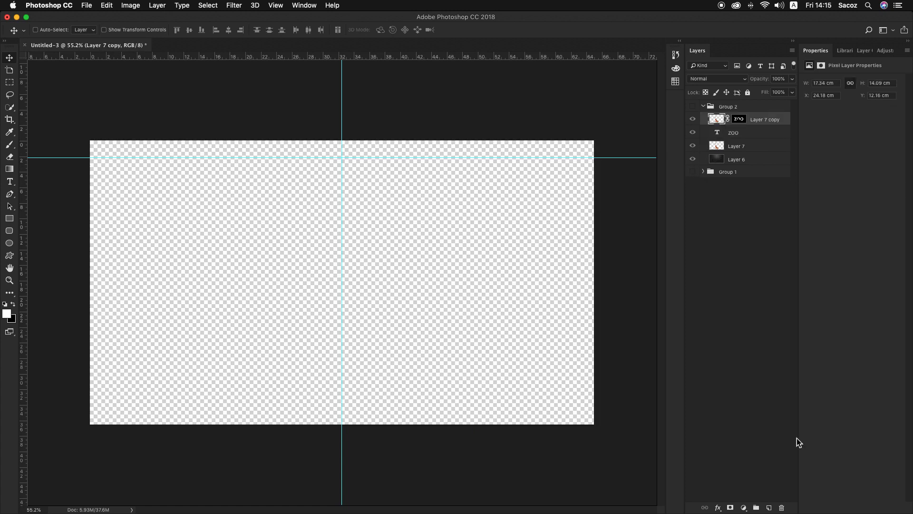
pyautogui.click(768, 508)
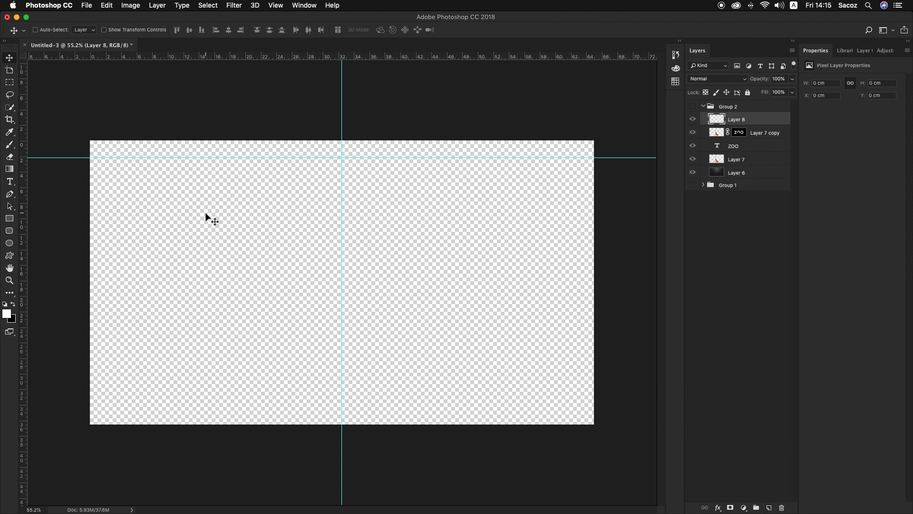
pyautogui.click(692, 107)
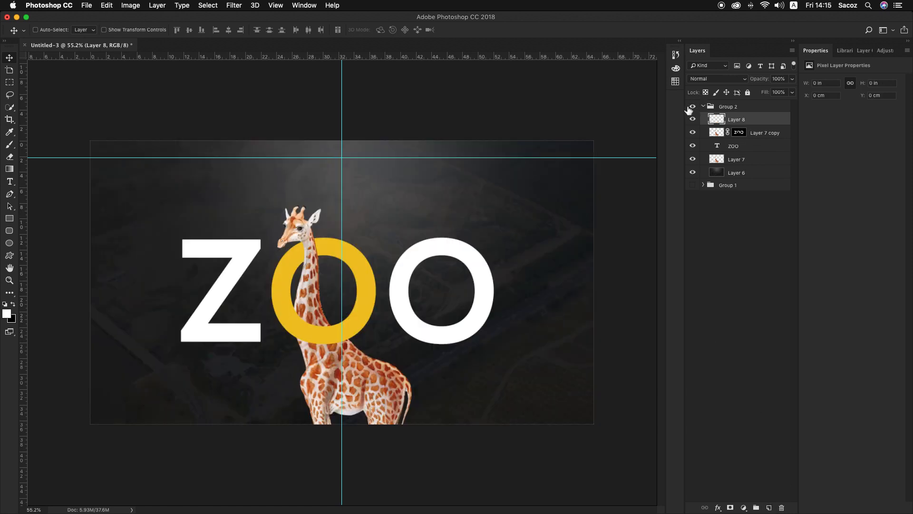
pyautogui.press('z')
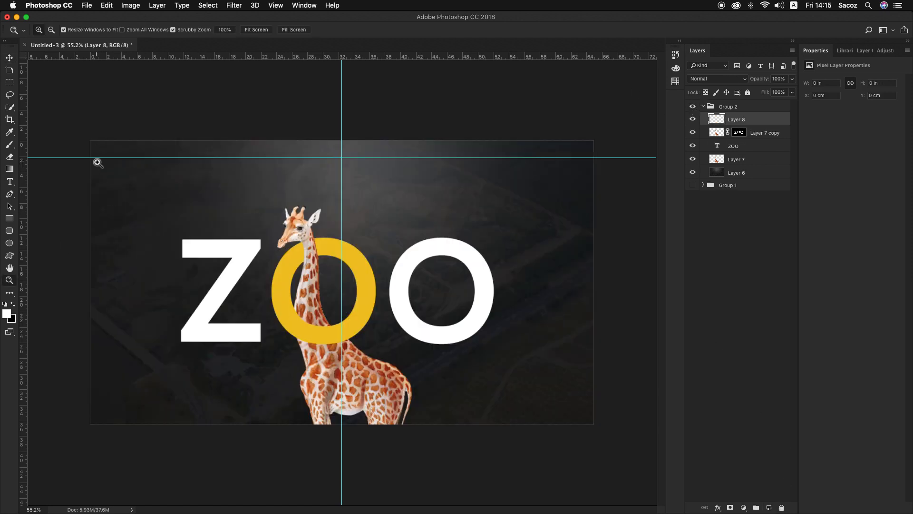
pyautogui.moveTo(97, 163)
pyautogui.mouseDown()
pyautogui.moveTo(127, 186)
pyautogui.moveTo(109, 176)
pyautogui.mouseUp()
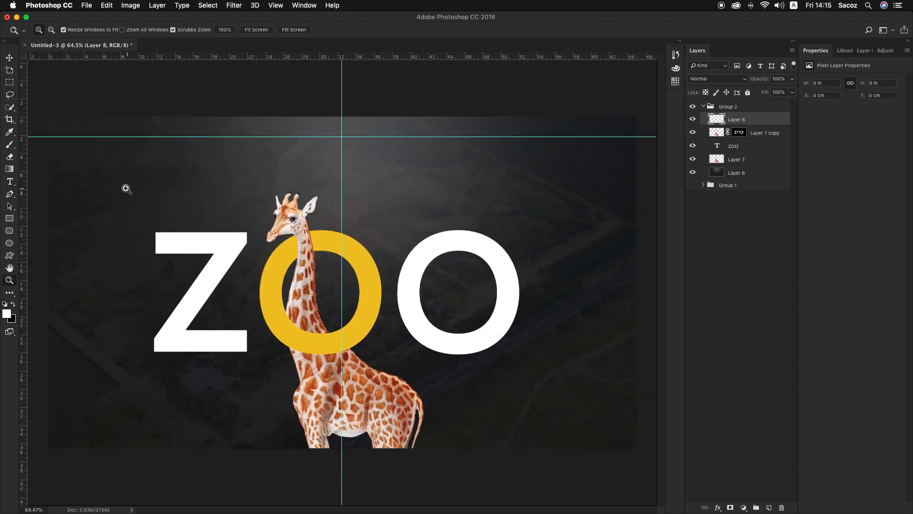
pyautogui.moveTo(47, 138)
pyautogui.mouseDown()
pyautogui.moveTo(73, 152)
pyautogui.moveTo(45, 131)
pyautogui.mouseUp()
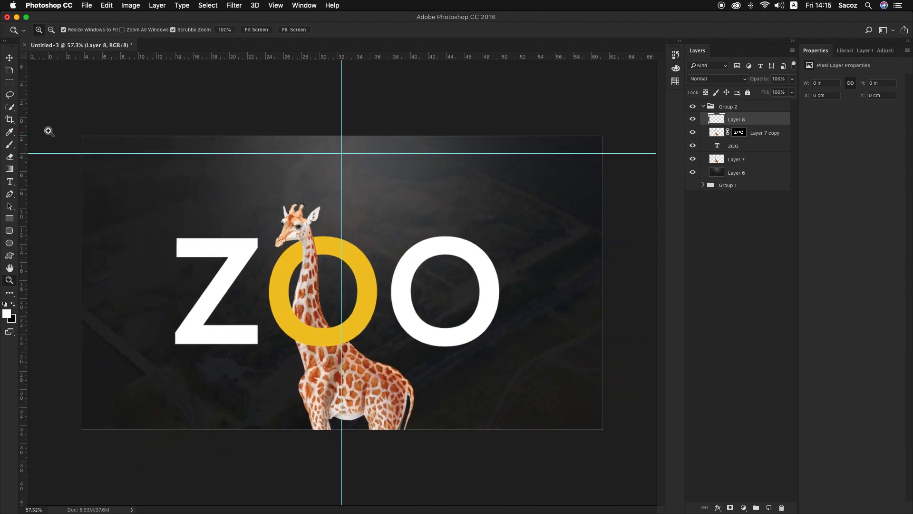
pyautogui.press('super+r')
pyautogui.press('h')
pyautogui.press('super+r')
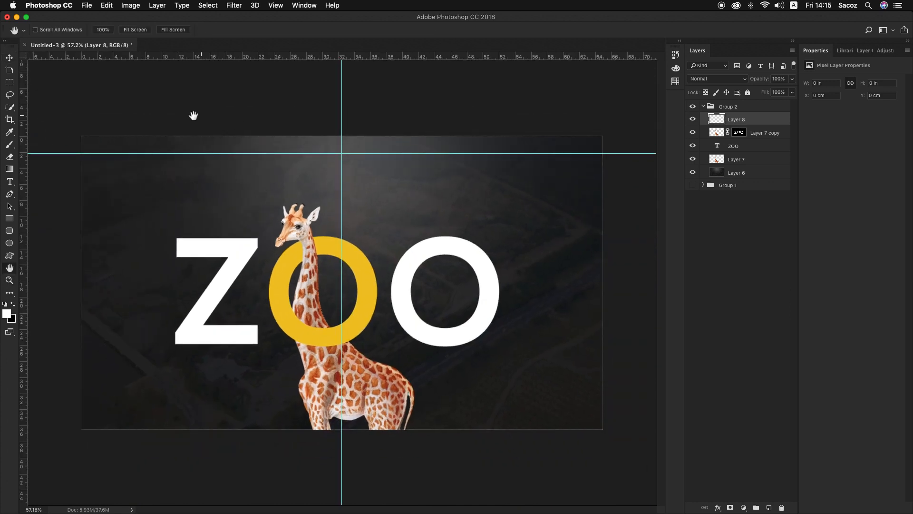
# Examine the logo and navigation text of Group 1 at the header's upper-left corner, then show only Group 2 again
pyautogui.press('z')
pyautogui.moveTo(92, 149); pyautogui.dragTo(259, 200)
pyautogui.moveTo(401, 203); pyautogui.dragTo(384, 196)
pyautogui.press('v')
pyautogui.click(693, 107)
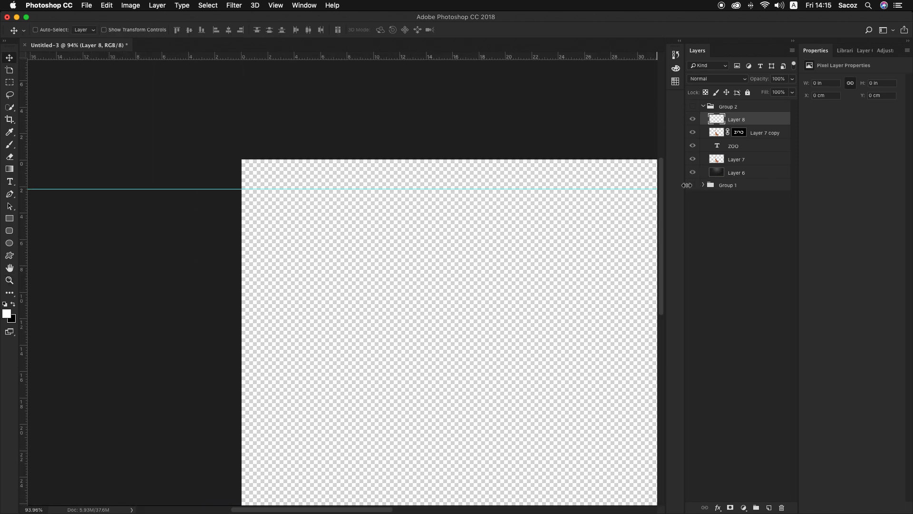
pyautogui.click(693, 186)
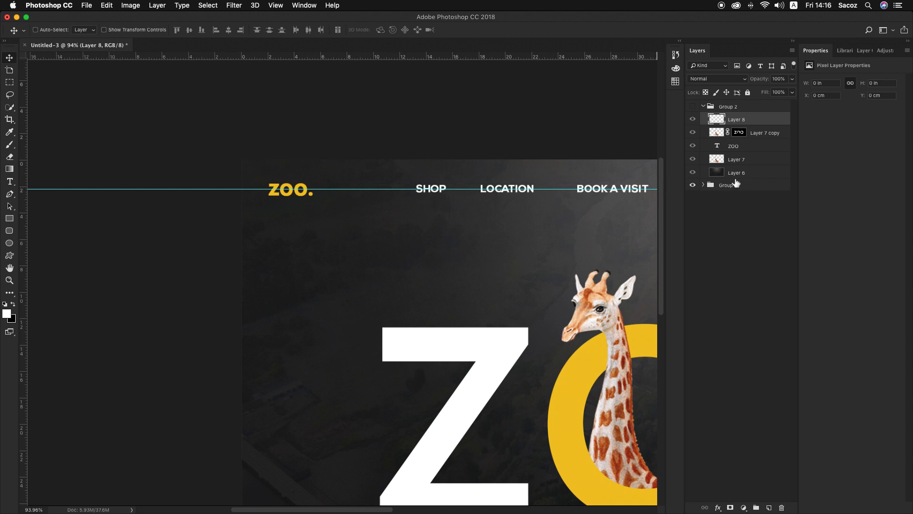
pyautogui.click(692, 185)
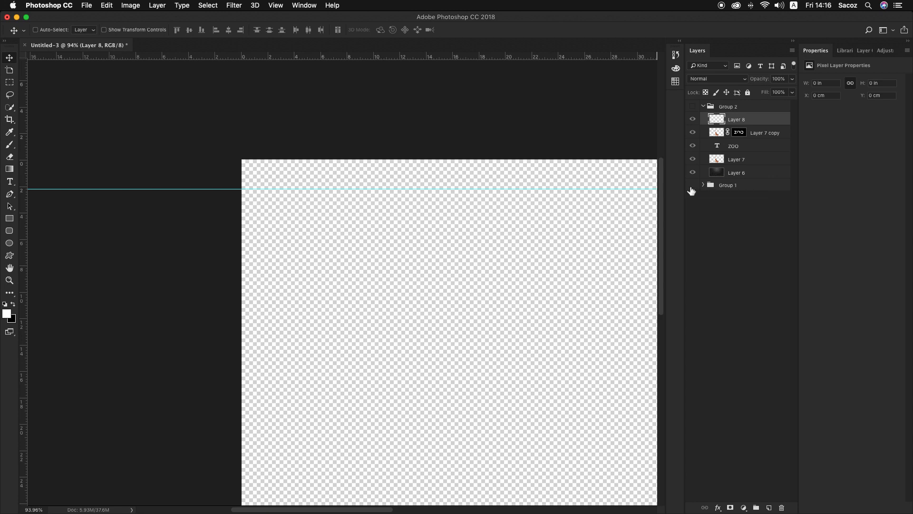
pyautogui.click(693, 107)
# Add the small white logo text "zoo." in Nexa Bold at the header's upper-left corner on the horizontal guide
pyautogui.press('y')
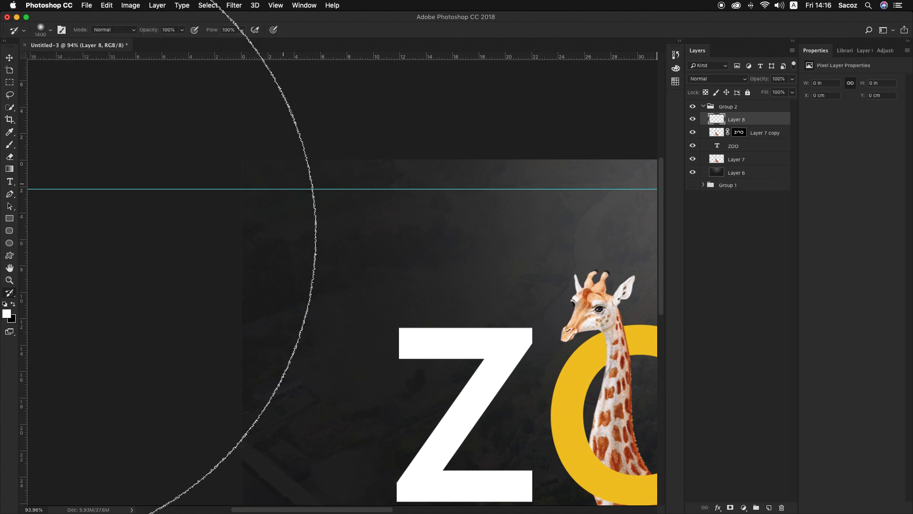
pyautogui.press('t')
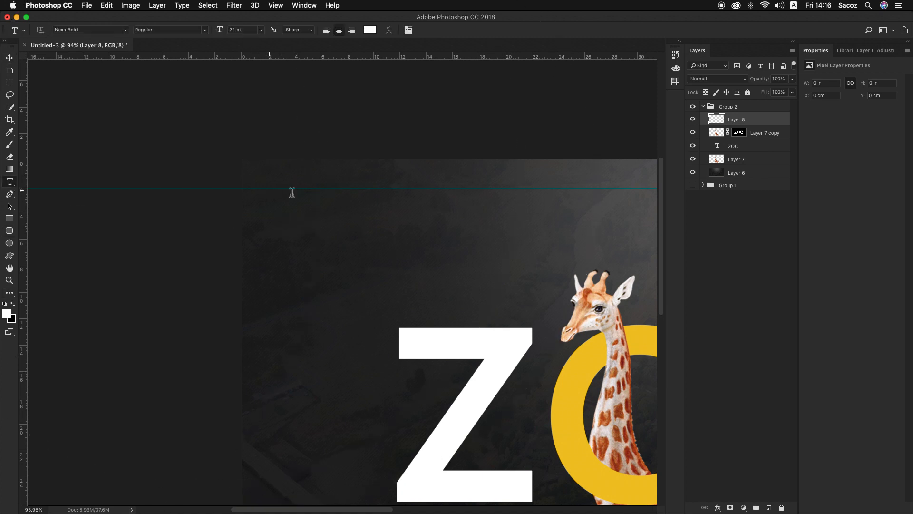
pyautogui.click(269, 188)
pyautogui.write('zoo')
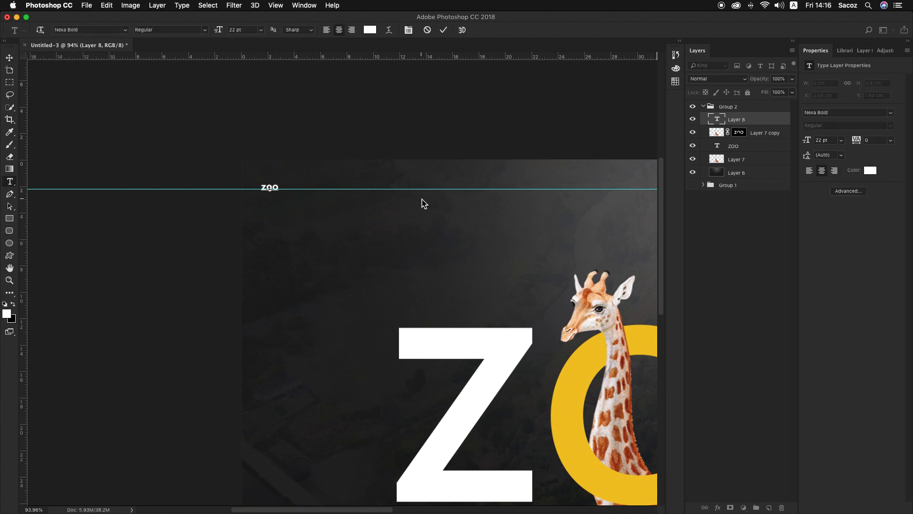
pyautogui.write('.')
# Scale the zoo. logo text to about 186% and nudge it down to centre it on the horizontal guide
pyautogui.click(9, 58)
pyautogui.press('super+t')
pyautogui.moveTo(286, 179)
pyautogui.mouseDown()
pyautogui.moveTo(280, 195)
pyautogui.moveTo(298, 177)
pyautogui.mouseUp()
pyautogui.press('Down')
pyautogui.press('Down')
pyautogui.press('Down')
pyautogui.press('Down')
pyautogui.press('Down')
pyautogui.press('Down')
pyautogui.press('Down')
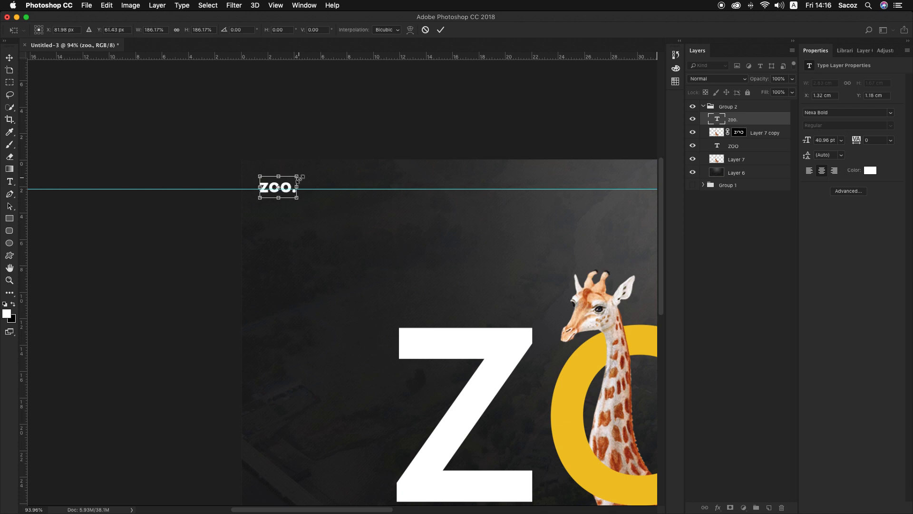
pyautogui.press('Return')
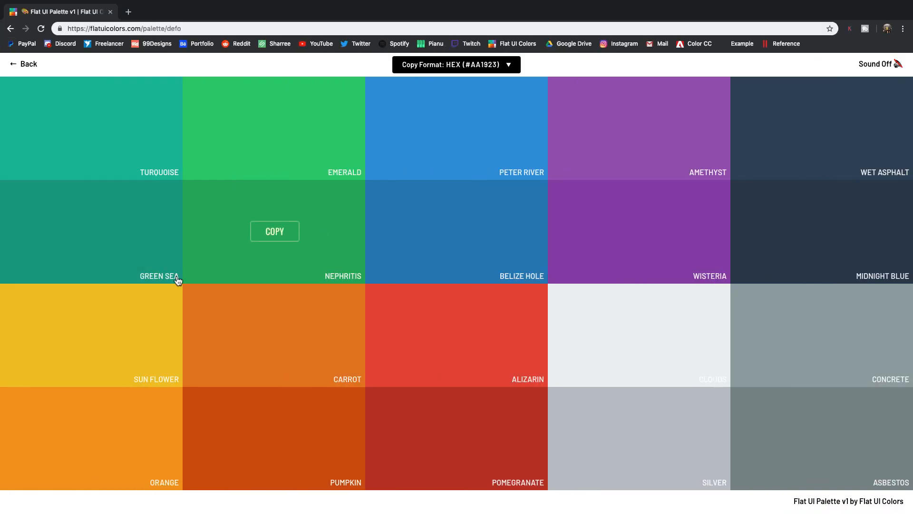
# Switch to the browser's Flat UI palette, copy the Sun Flower yellow #f1c40f, and return to Photoshop
pyautogui.click(167, 335)
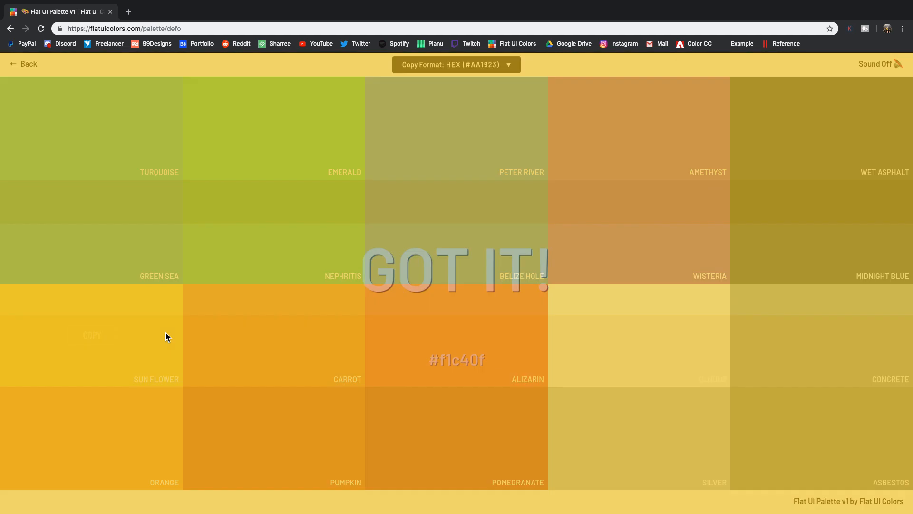
pyautogui.hotkey('ctrl', 'Right')
pyautogui.hotkey('ctrl', 'Left')
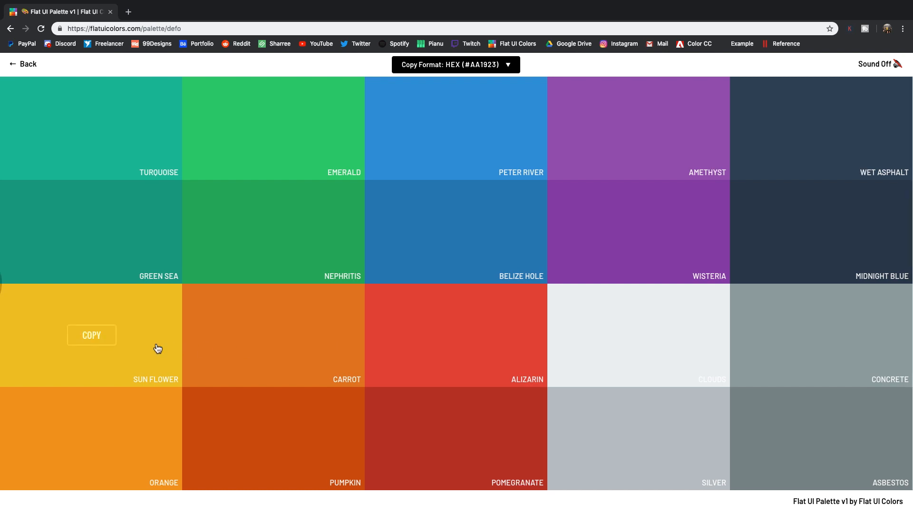
pyautogui.click(93, 335)
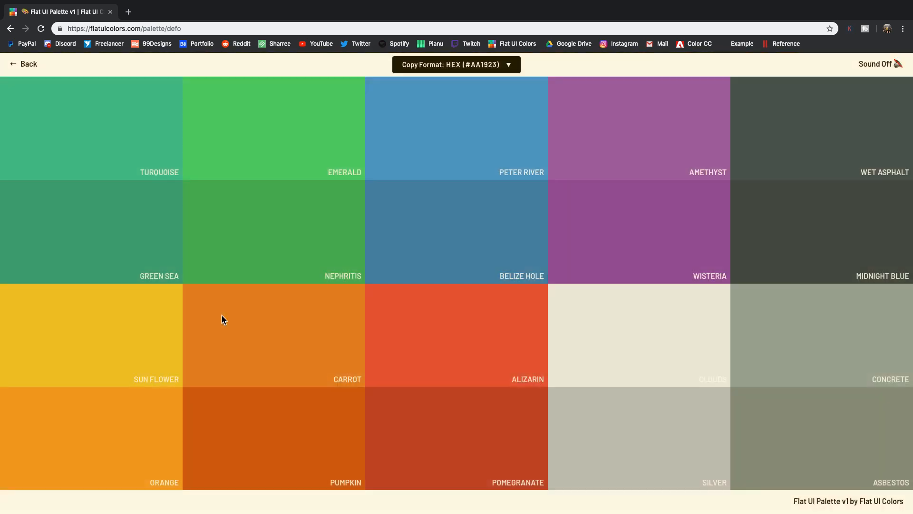
pyautogui.hotkey('ctrl', 'Right')
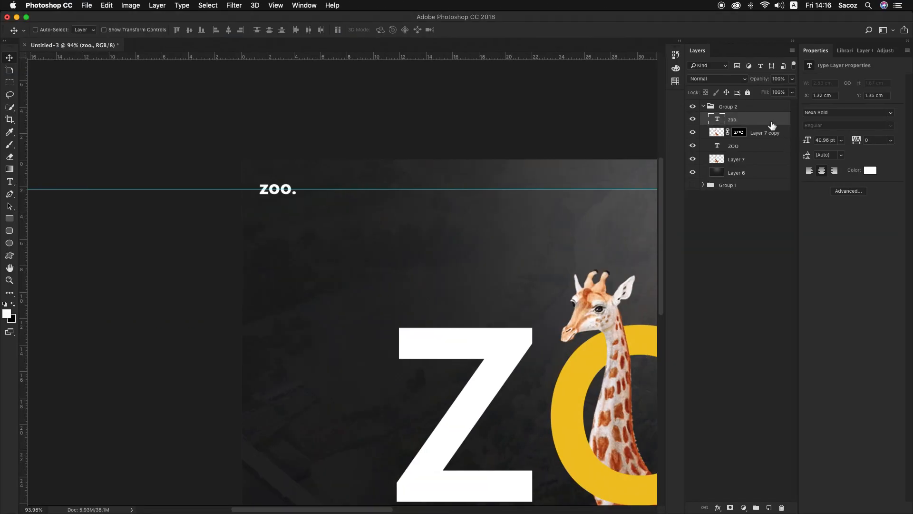
# Set the text colour of the zoo. logo to the copied yellow #f1c40f
pyautogui.doubleClick(772, 125)
pyautogui.click(890, 39)
pyautogui.click(871, 170)
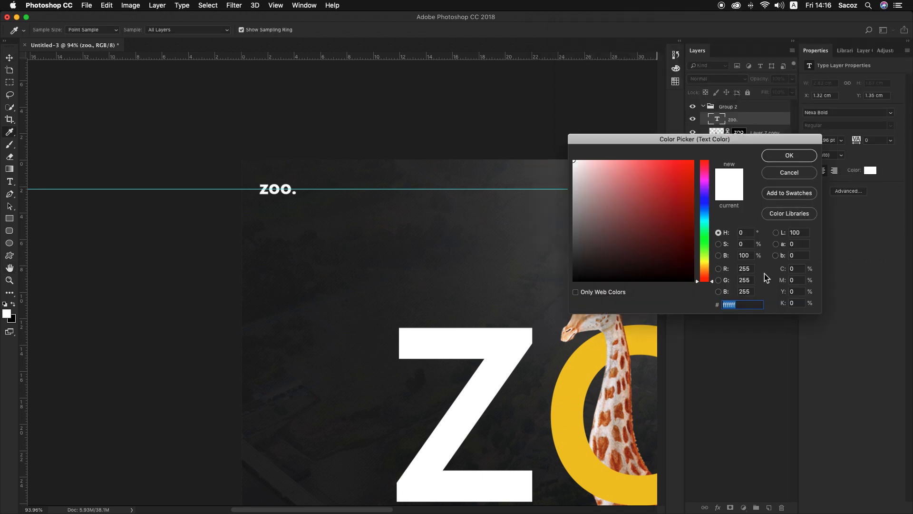
pyautogui.write('#f1c40f')
pyautogui.press('Return')
# Try a white Color Overlay on the zoo. logo layer at 50% and 25% opacity
pyautogui.press('z')
pyautogui.moveTo(510, 320); pyautogui.dragTo(464, 321)
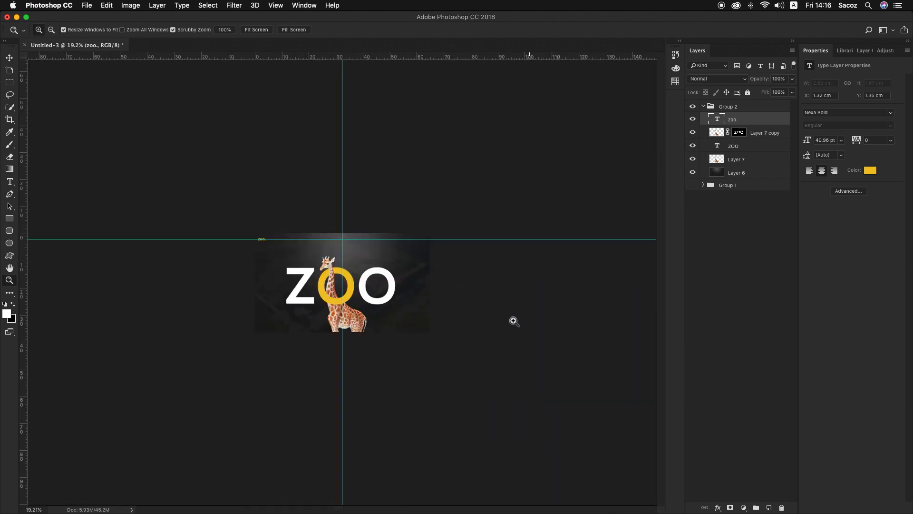
pyautogui.moveTo(339, 262); pyautogui.dragTo(380, 288)
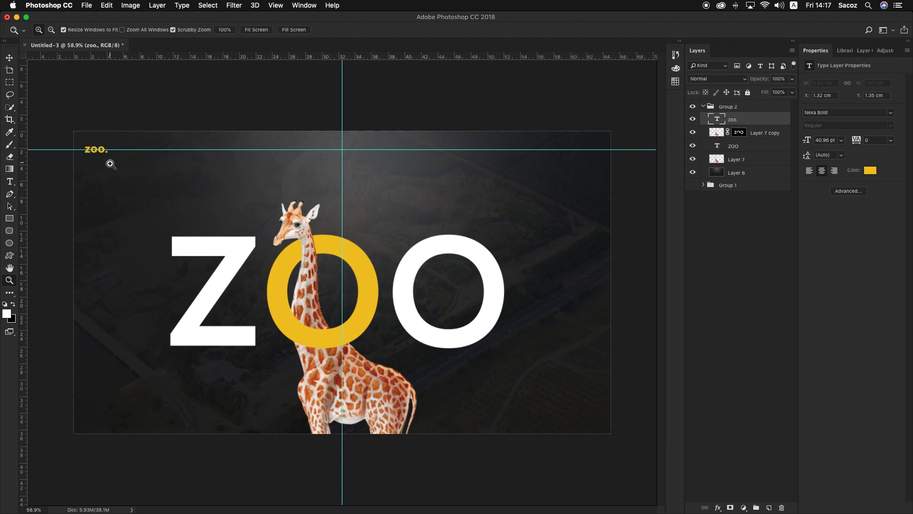
pyautogui.moveTo(100, 159); pyautogui.dragTo(107, 179)
pyautogui.click(87, 177)
pyautogui.hscroll(-2, 80, 178)
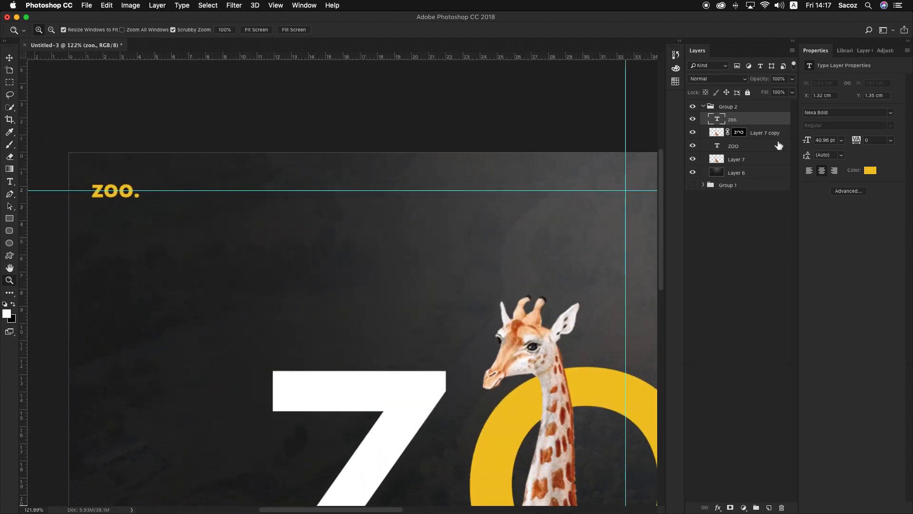
pyautogui.doubleClick(759, 124)
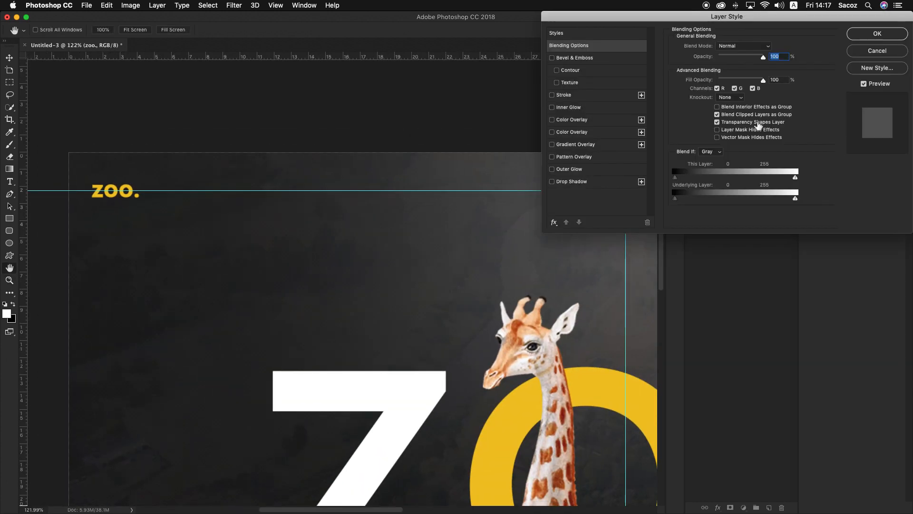
pyautogui.click(551, 132)
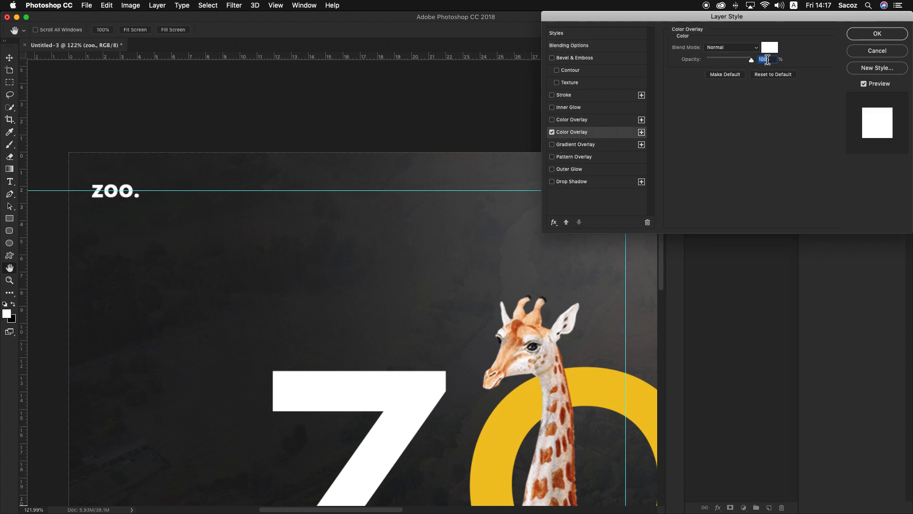
pyautogui.write('50')
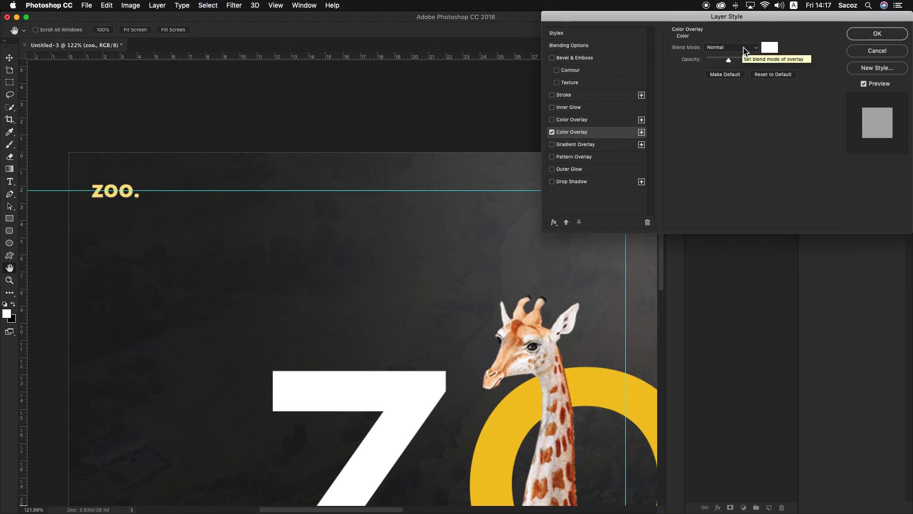
pyautogui.write('20')
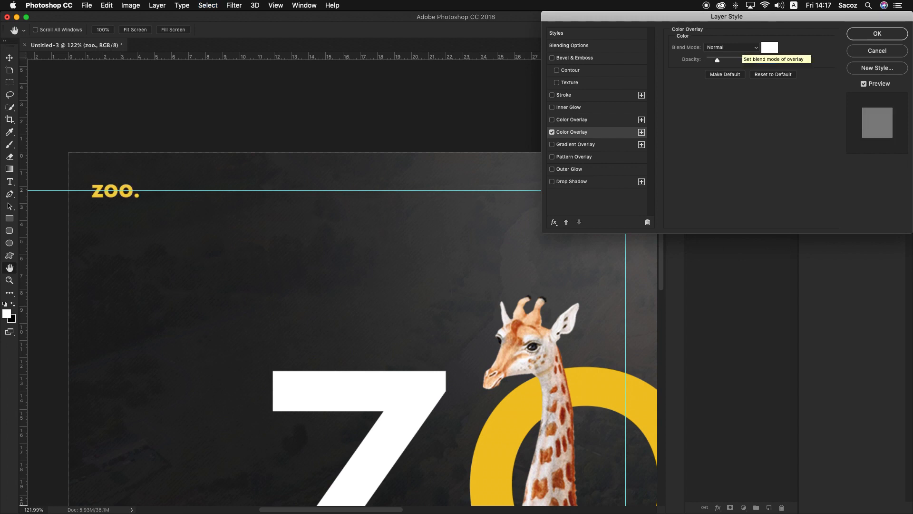
pyautogui.click(552, 132)
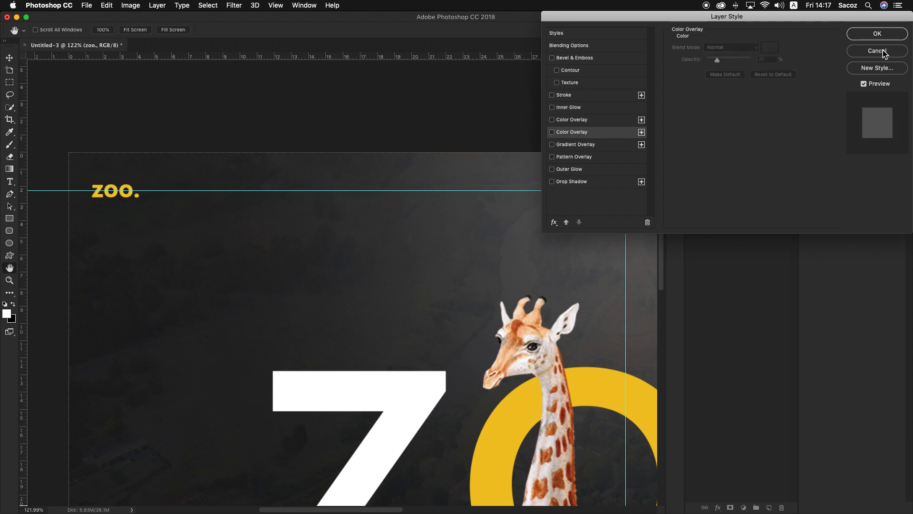
pyautogui.click(883, 50)
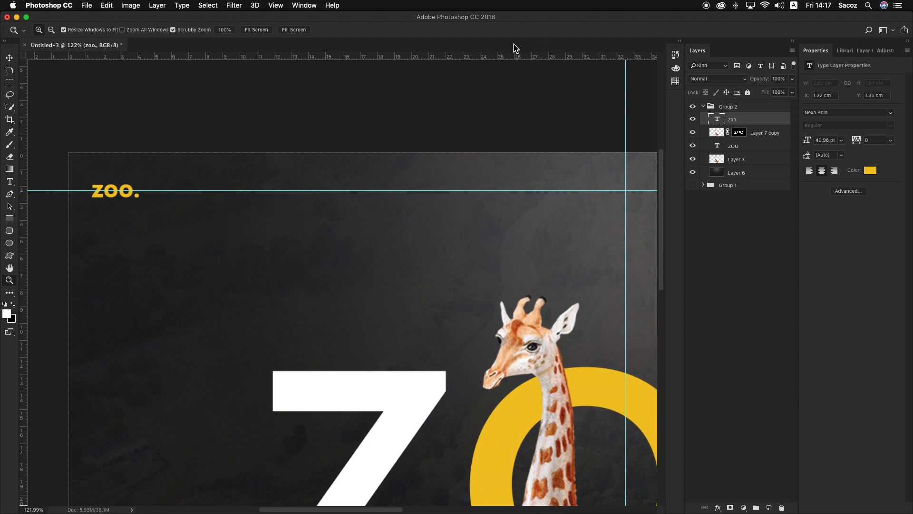
# Using the Group 1 header as reference, add the 22 pt navigation text SHOP in Group 2 on the guide beside the logo
pyautogui.moveTo(202, 171); pyautogui.dragTo(161, 159)
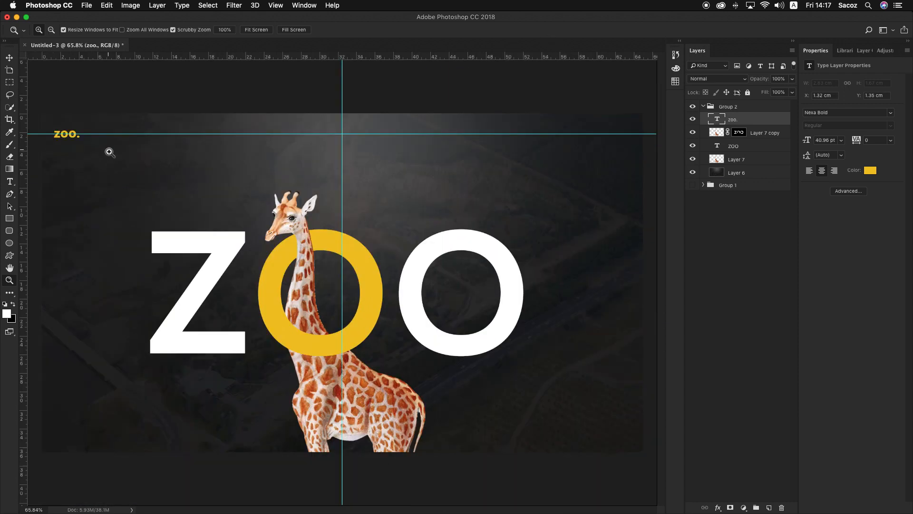
pyautogui.click(692, 107)
pyautogui.click(692, 185)
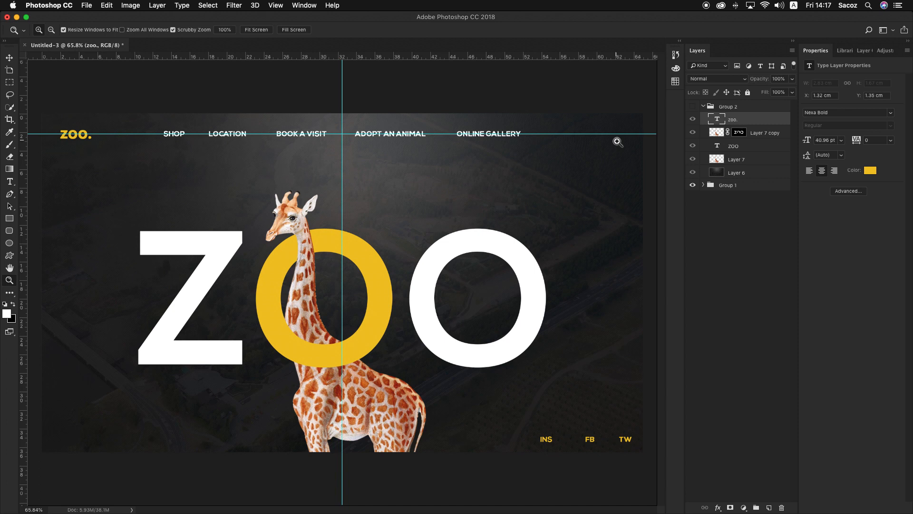
pyautogui.click(693, 186)
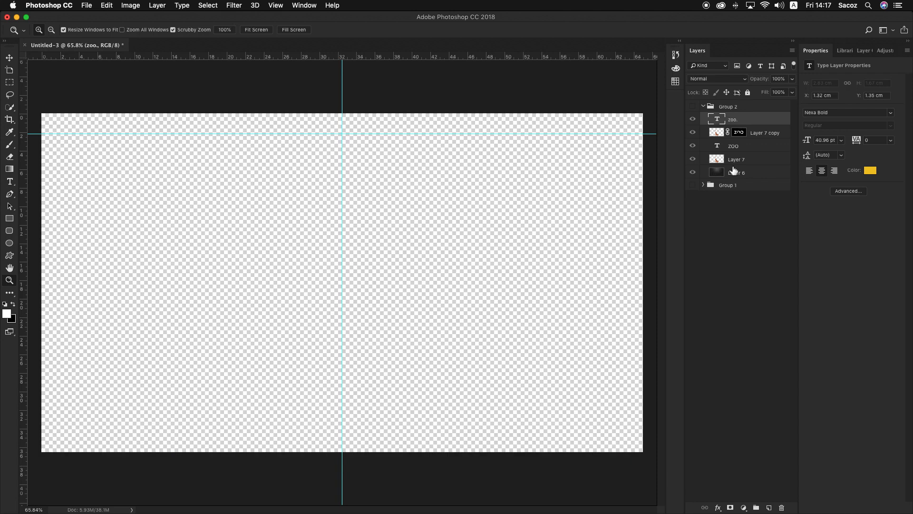
pyautogui.click(693, 107)
pyautogui.click(10, 182)
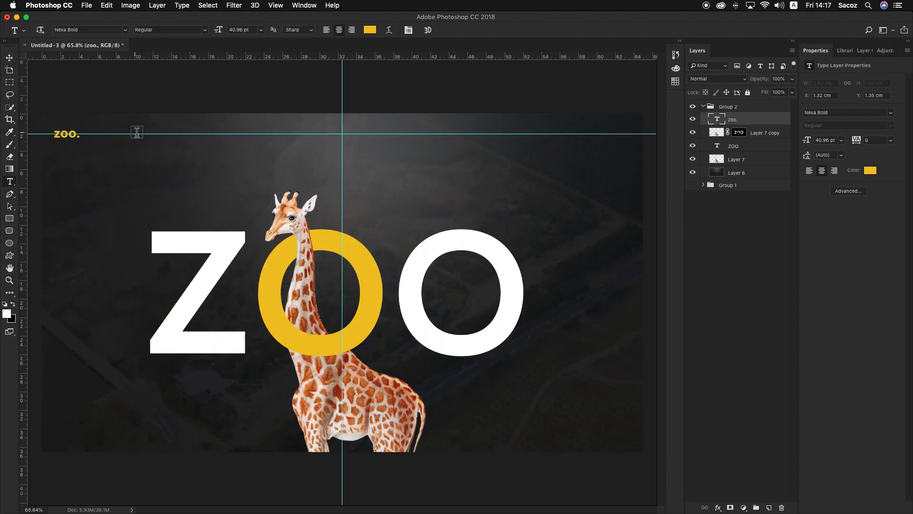
pyautogui.click(137, 133)
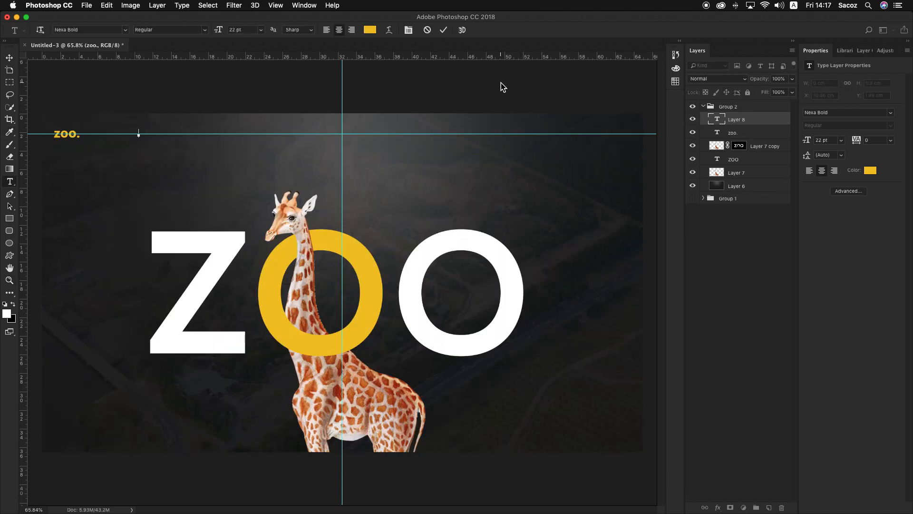
pyautogui.write('SHOP')
pyautogui.click(9, 57)
# Check Group 1's navigation wording again and append LOCATION to the SHOP text after a three-tab gap
pyautogui.click(692, 107)
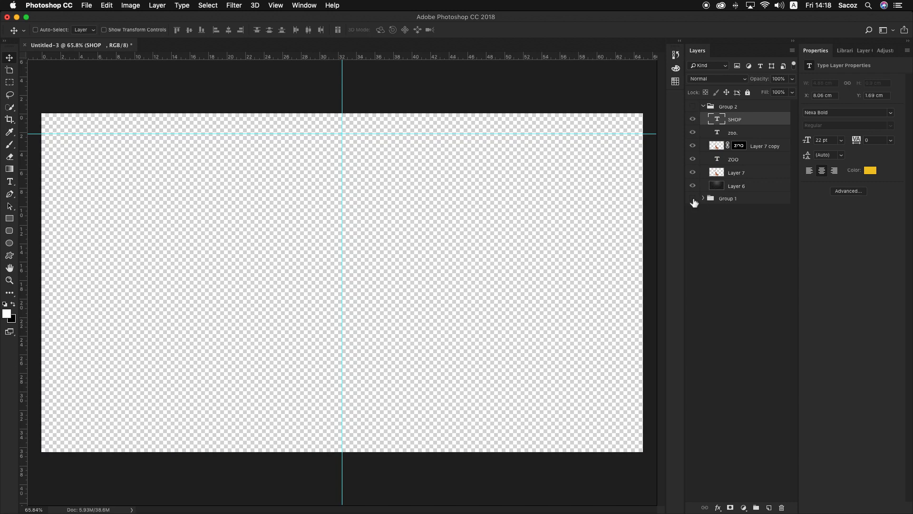
pyautogui.click(692, 199)
pyautogui.click(693, 199)
pyautogui.click(693, 107)
pyautogui.press('t')
pyautogui.click(136, 132)
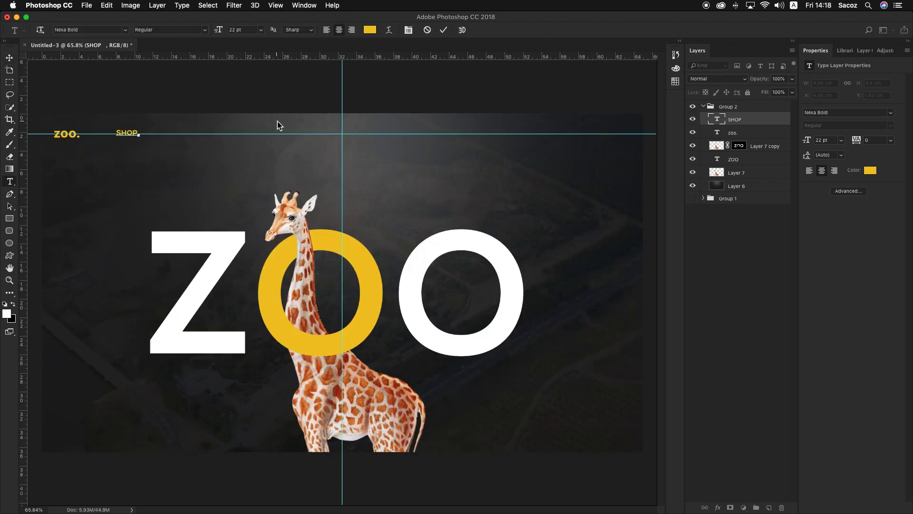
pyautogui.press('Tab')
pyautogui.press('Tab')
pyautogui.press('Tab')
pyautogui.write('LOCATION')
# Append BOOK A VISIT after another three-tab gap and move the navigation text right, clear of the logo, to X 9.71 cm
pyautogui.press('Tab')
pyautogui.press('Tab')
pyautogui.press('Tab')
pyautogui.write('BOOK A CVI')
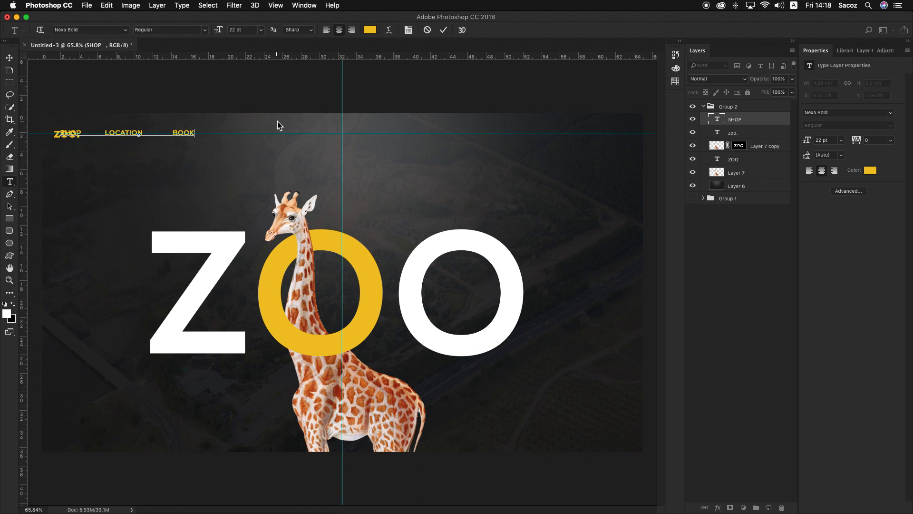
pyautogui.press('BackSpace')
pyautogui.press('BackSpace')
pyautogui.press('BackSpace')
pyautogui.write('VISIT')
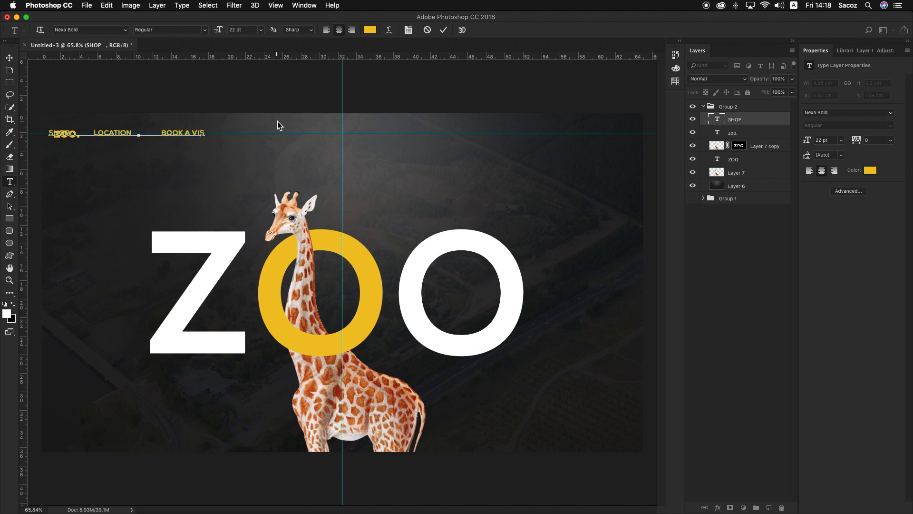
pyautogui.click(13, 60)
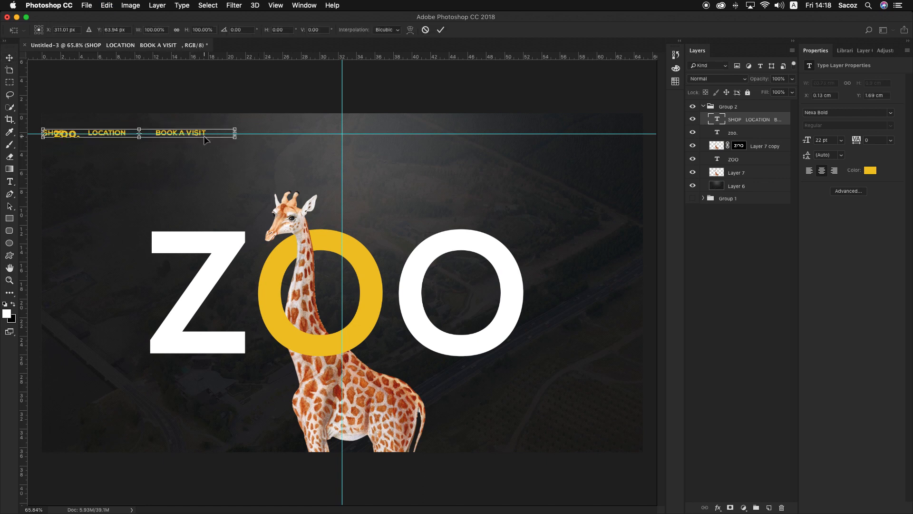
pyautogui.moveTo(204, 136); pyautogui.dragTo(293, 132)
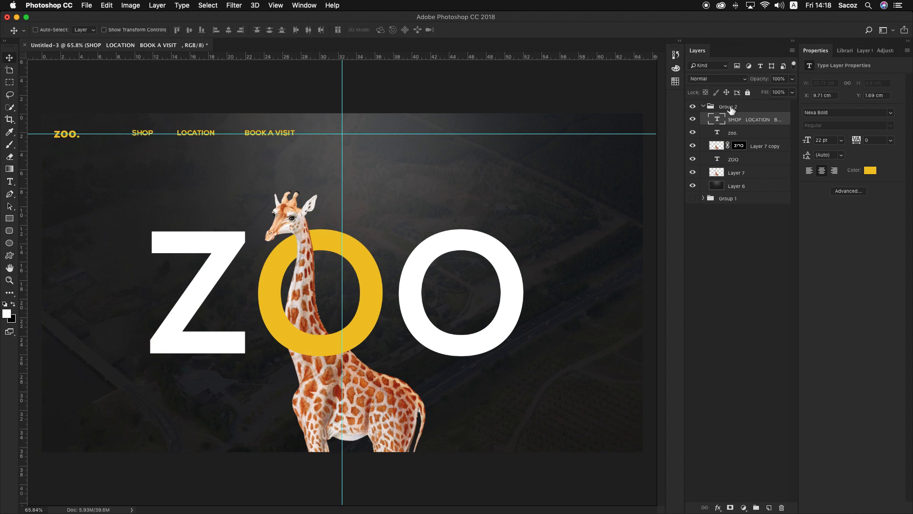
# Check Group 1's navigation wording and append ADOPT AN ANIMAL to the end of Group 2's navigation text
pyautogui.click(692, 106)
pyautogui.click(693, 199)
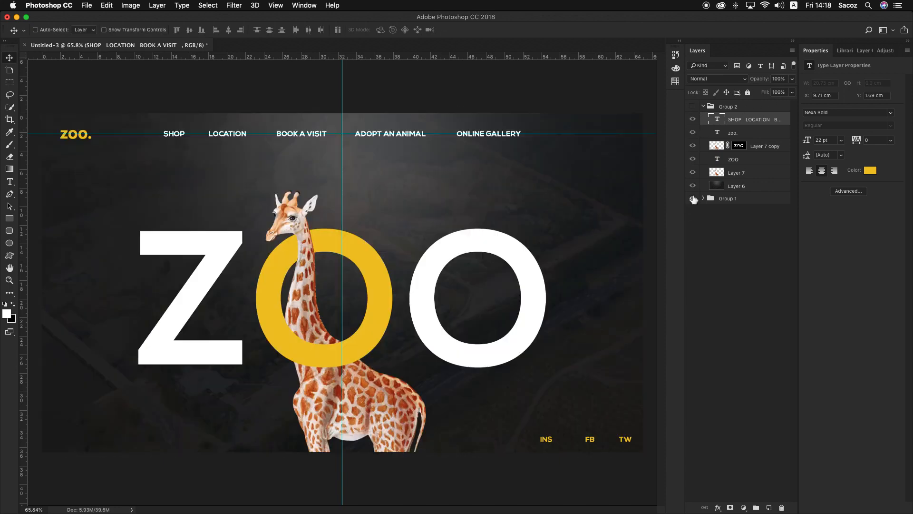
pyautogui.click(693, 198)
pyautogui.click(693, 106)
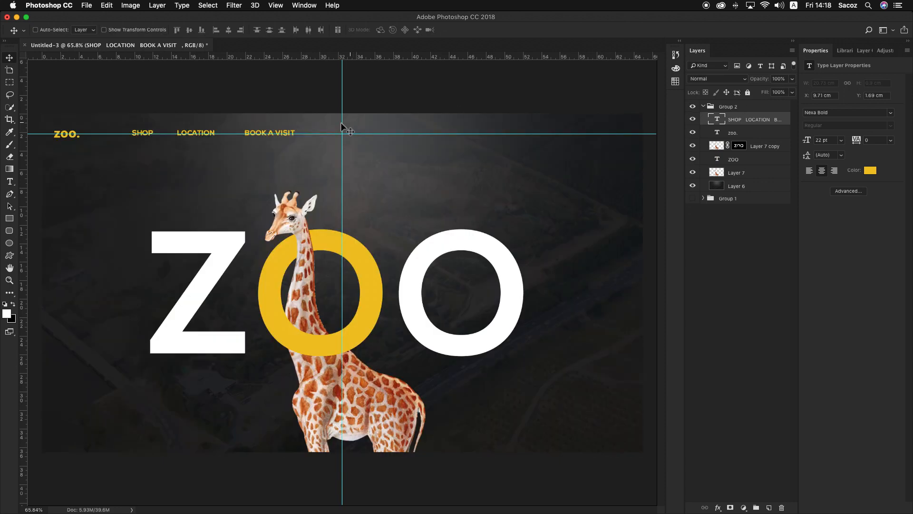
pyautogui.press('t')
pyautogui.click(295, 132)
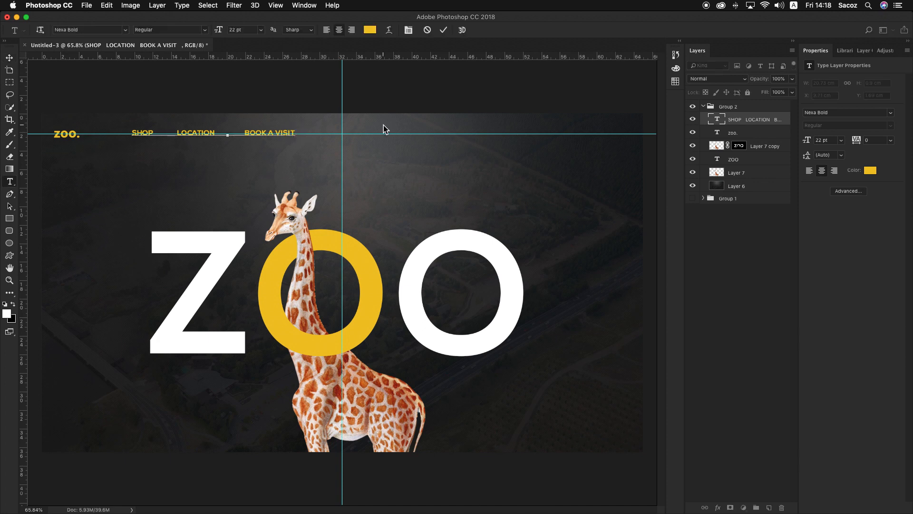
pyautogui.write('ADO')
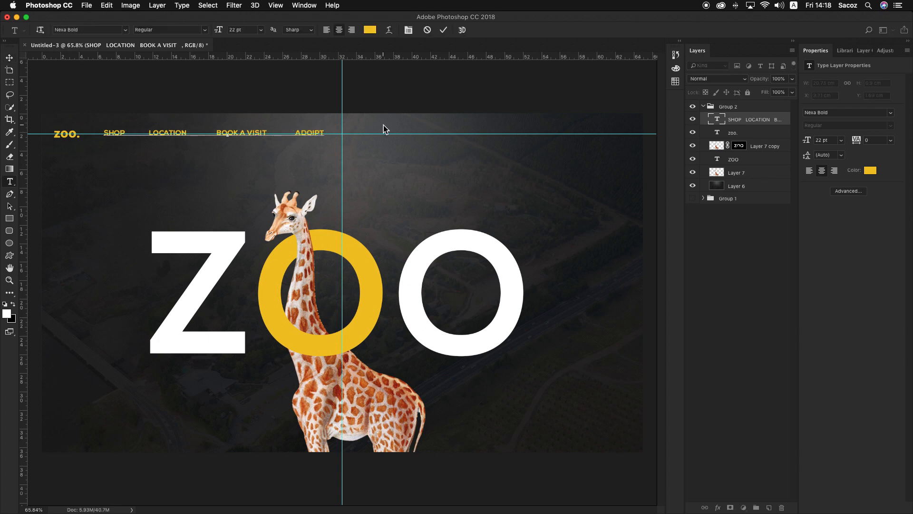
pyautogui.write('PT AN AN')
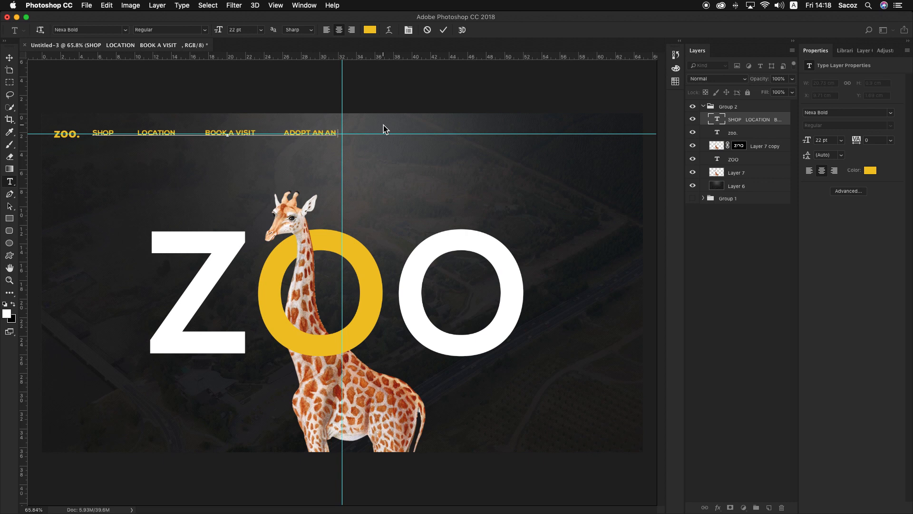
pyautogui.write('IMAL\tON')
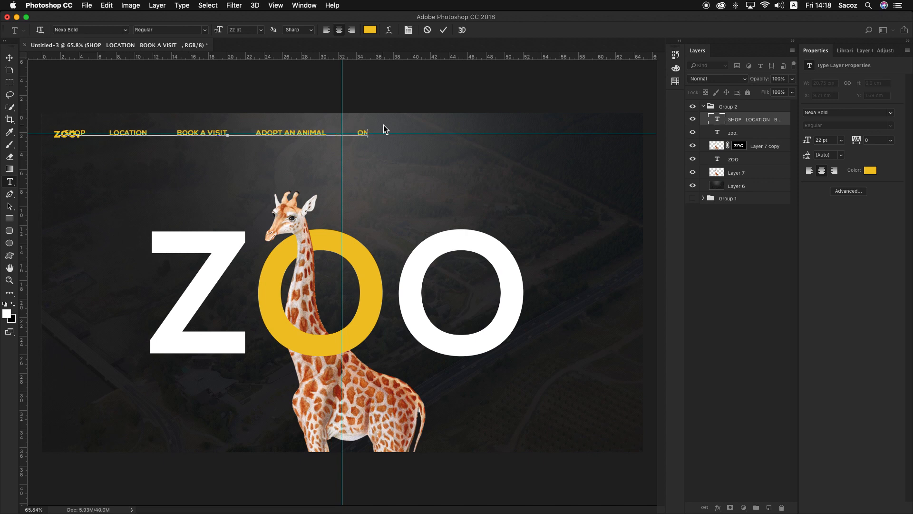
pyautogui.write('LINE GALLERY')
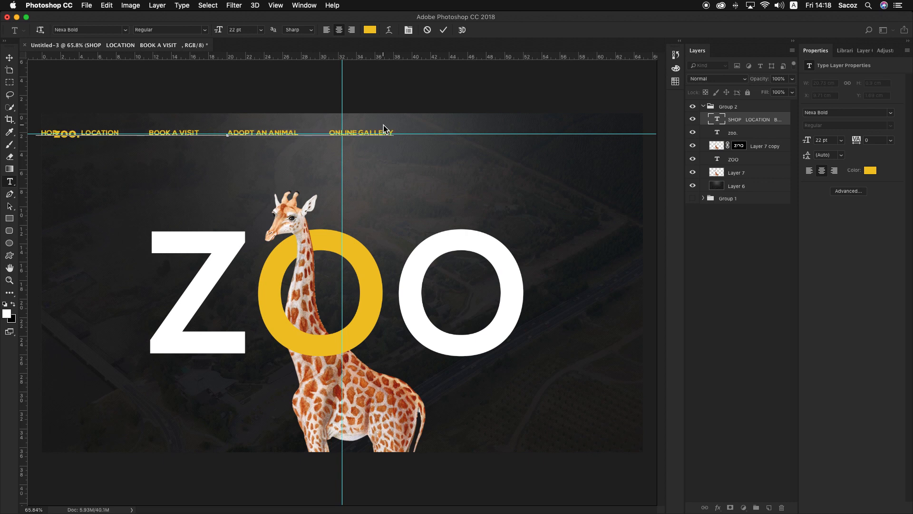
# Append ONLINE GALLERY after a tabbed gap and move the navigation text right, clear of the logo, to X 11.71 cm, Y 1.76 cm
pyautogui.click(9, 58)
pyautogui.hotkey('ctrl', 't')
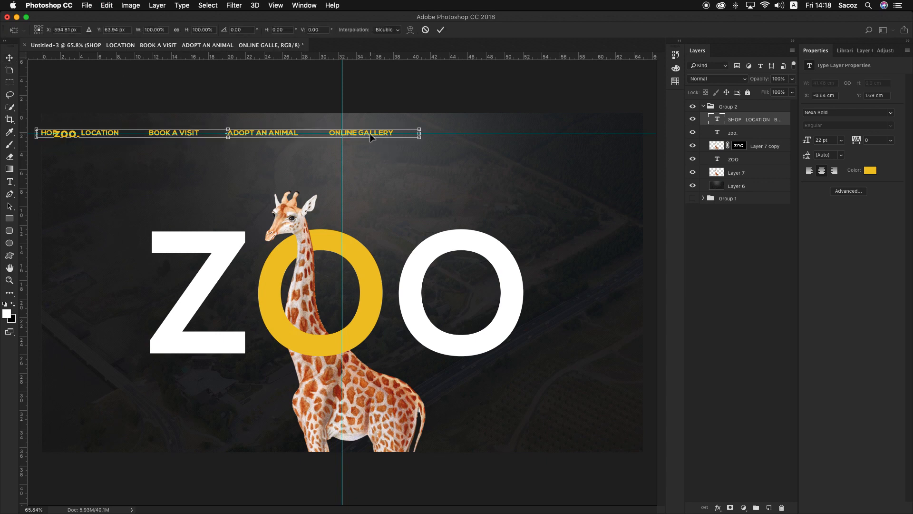
pyautogui.moveTo(384, 134); pyautogui.dragTo(486, 137)
pyautogui.press('Return')
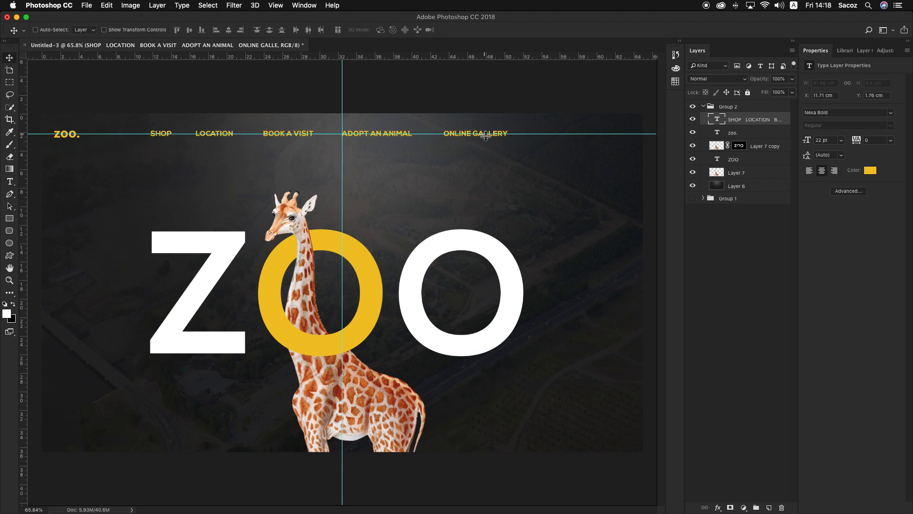
# Change the navigation text color to white (#ffffff), sampled from the large ZOO lettering
pyautogui.click(872, 172)
pyautogui.click(532, 308)
pyautogui.click(516, 305)
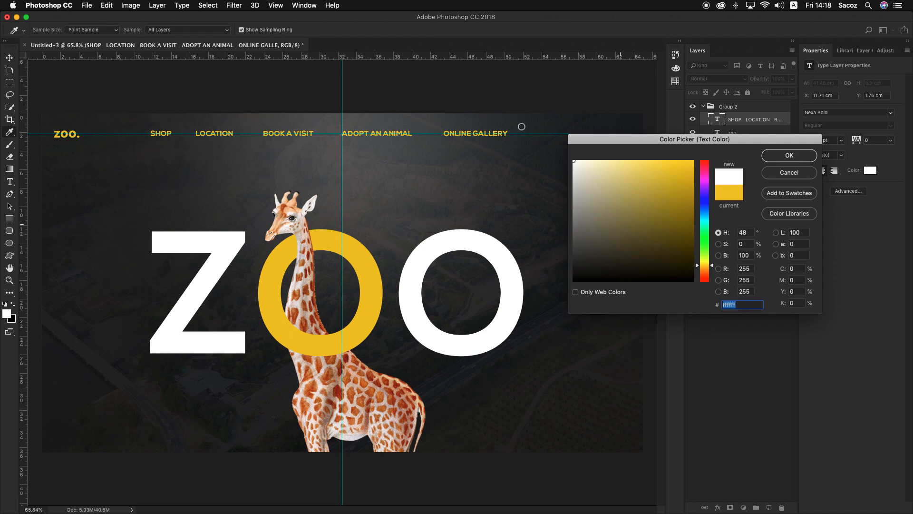
pyautogui.click(789, 155)
pyautogui.click(9, 57)
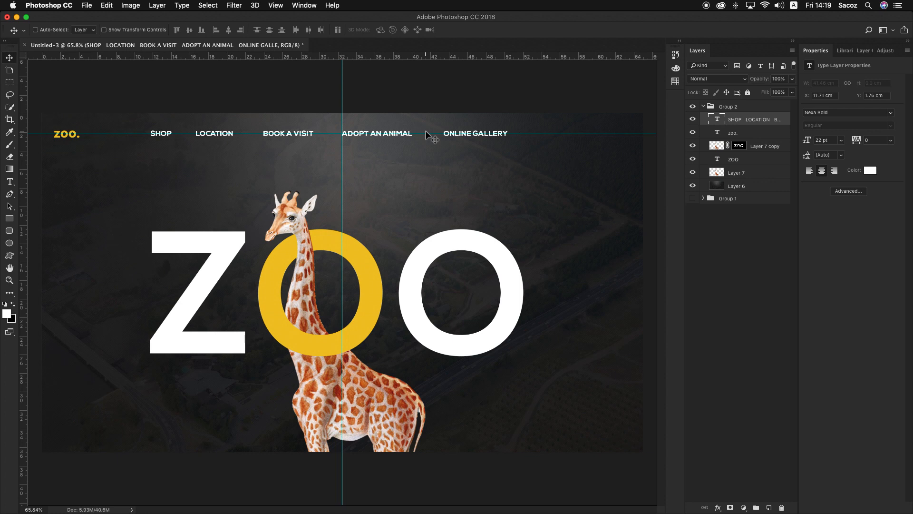
# Check the social links in Group 1's header and duplicate Group 2's navigation text straight down to the header's bottom edge
pyautogui.click(693, 106)
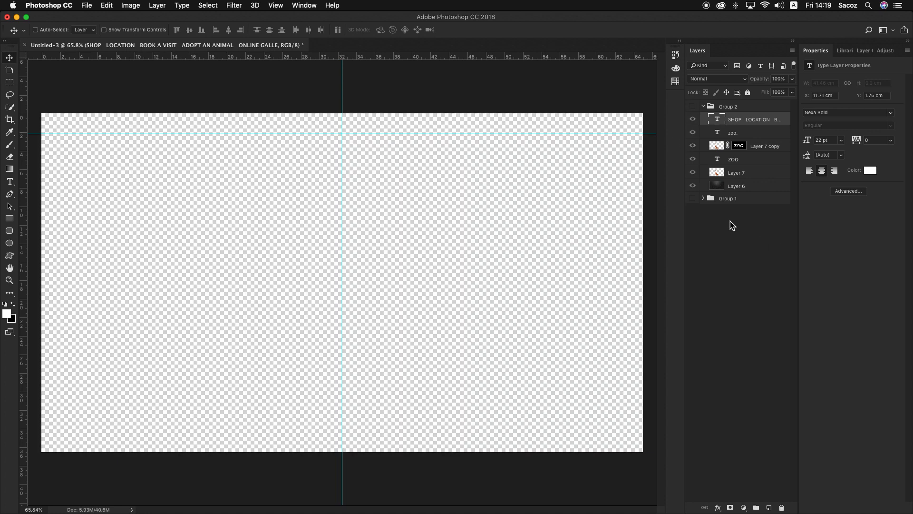
pyautogui.click(693, 198)
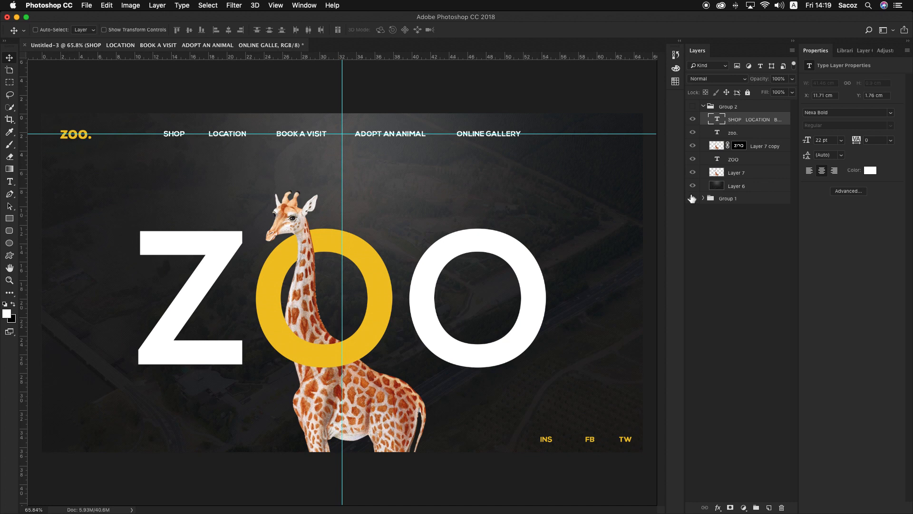
pyautogui.click(692, 198)
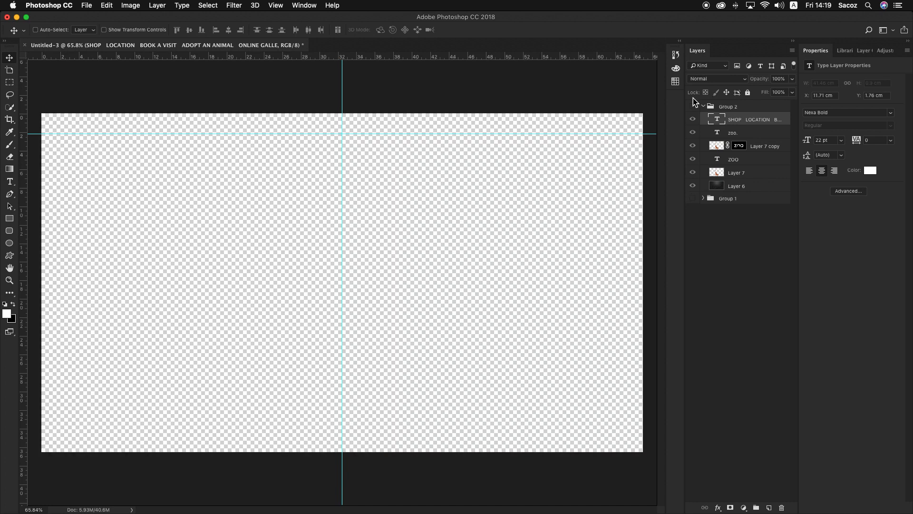
pyautogui.click(693, 107)
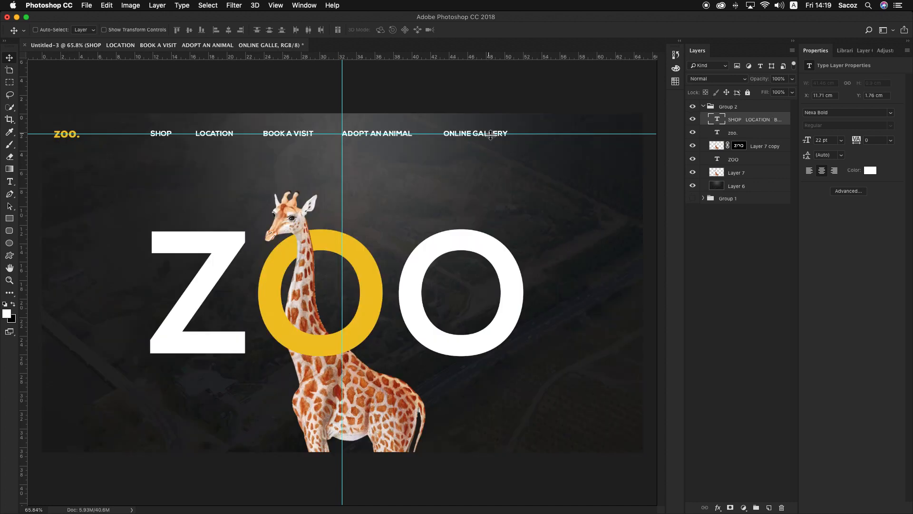
pyautogui.moveTo(494, 143); pyautogui.dragTo(488, 450)
# Replace the copied text with INS, FB and TW separated by three-tab gaps and move it to the header's lower-right corner, X 53.44 cm, Y 34.67 cm
pyautogui.doubleClick(487, 441)
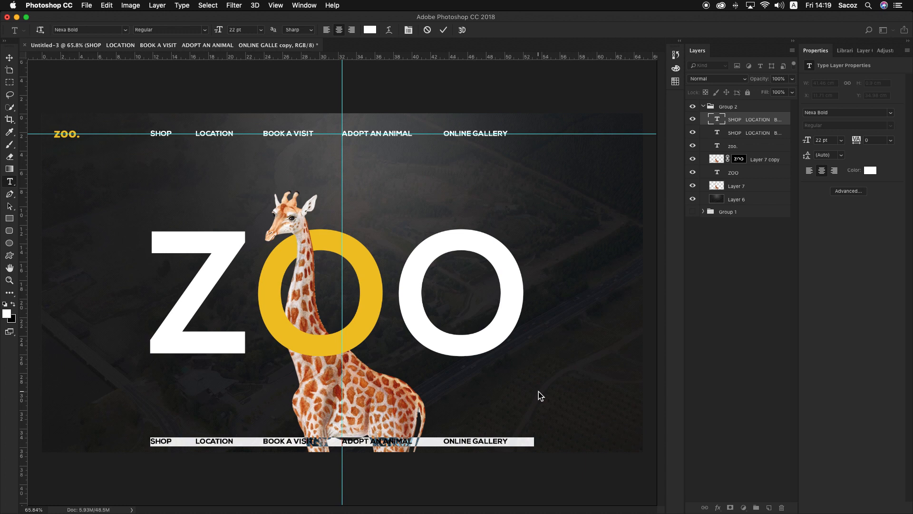
pyautogui.press('BackSpace')
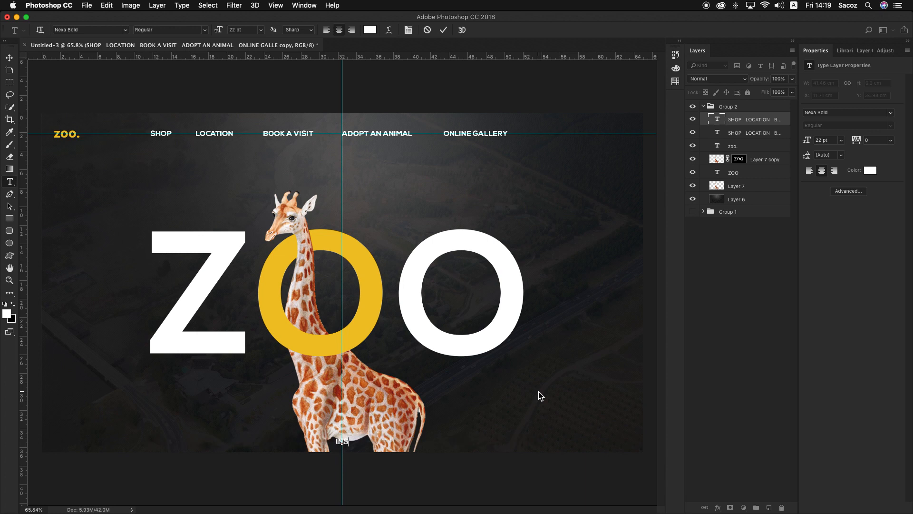
pyautogui.write('INS')
pyautogui.press('Tab')
pyautogui.press('Tab')
pyautogui.press('Tab')
pyautogui.write('FB')
pyautogui.press('Tab')
pyautogui.press('Tab')
pyautogui.press('Tab')
pyautogui.write('TW')
pyautogui.click(9, 58)
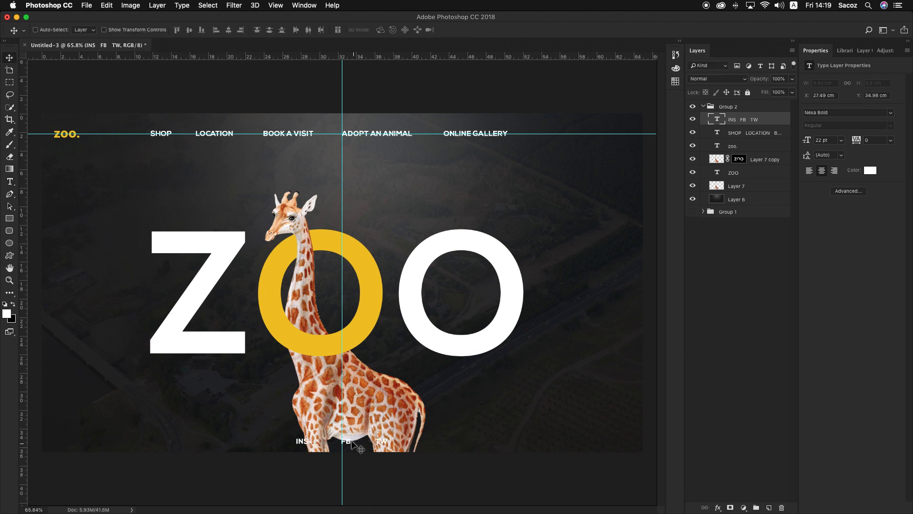
pyautogui.moveTo(351, 441); pyautogui.dragTo(593, 440)
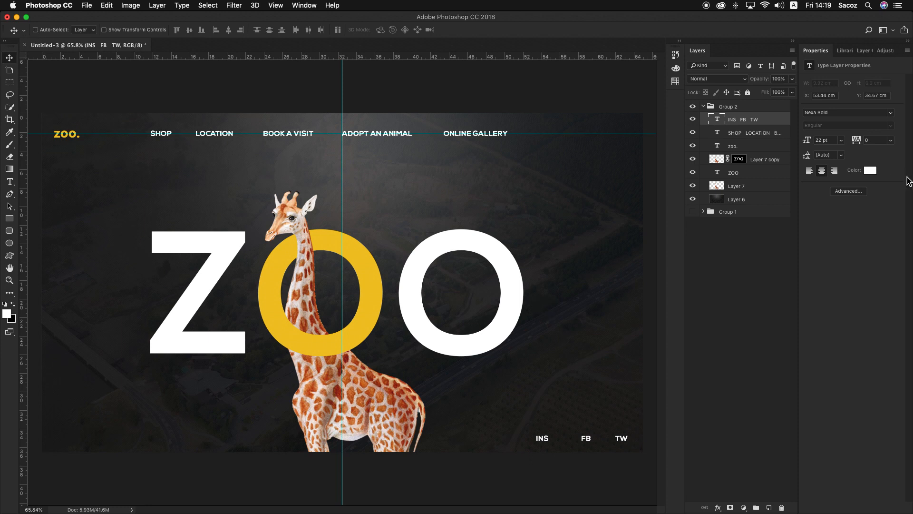
# Copy the Sun Flower hex code from the Flat UI Colors palette in the browser and apply #f1c40f to the INS FB TW text
pyautogui.click(871, 170)
pyautogui.hotkey('ctrl', 'Right')
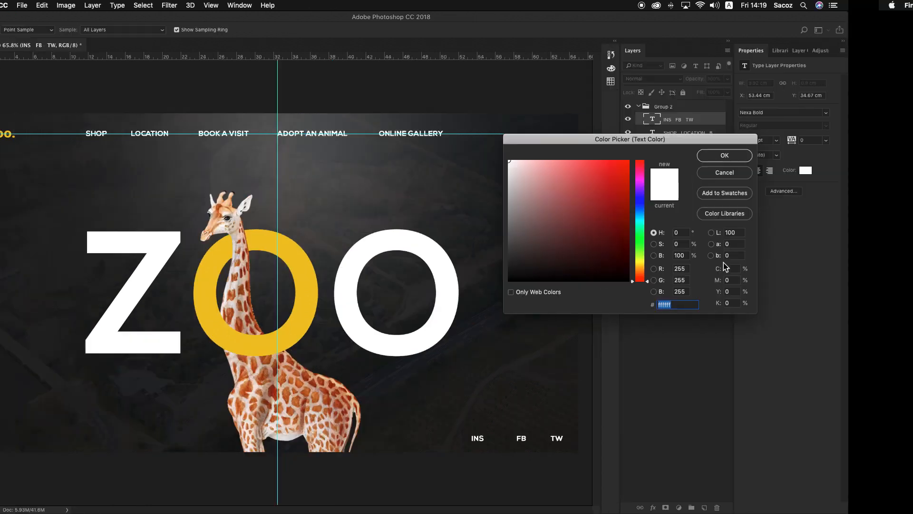
pyautogui.hotkey('ctrl', 'Left')
pyautogui.press('Left')
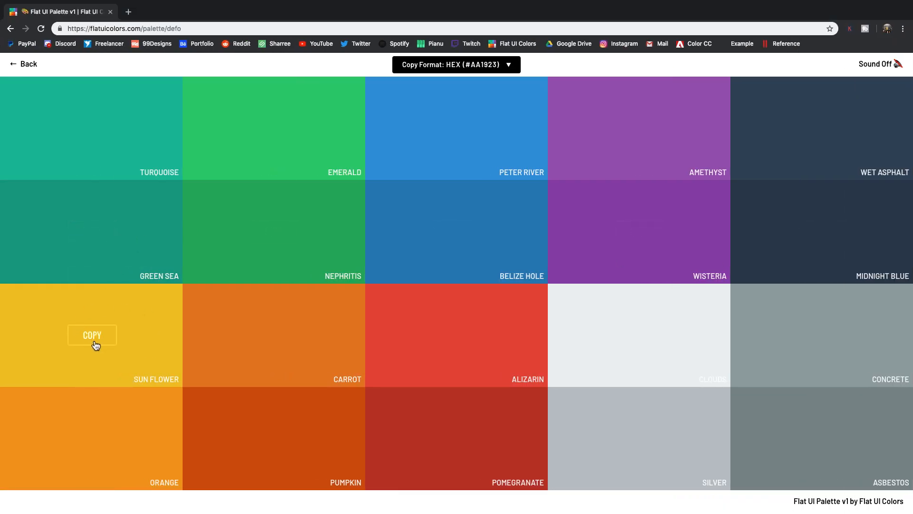
pyautogui.click(92, 339)
pyautogui.hotkey('ctrl', 'Right')
pyautogui.press('super+v')
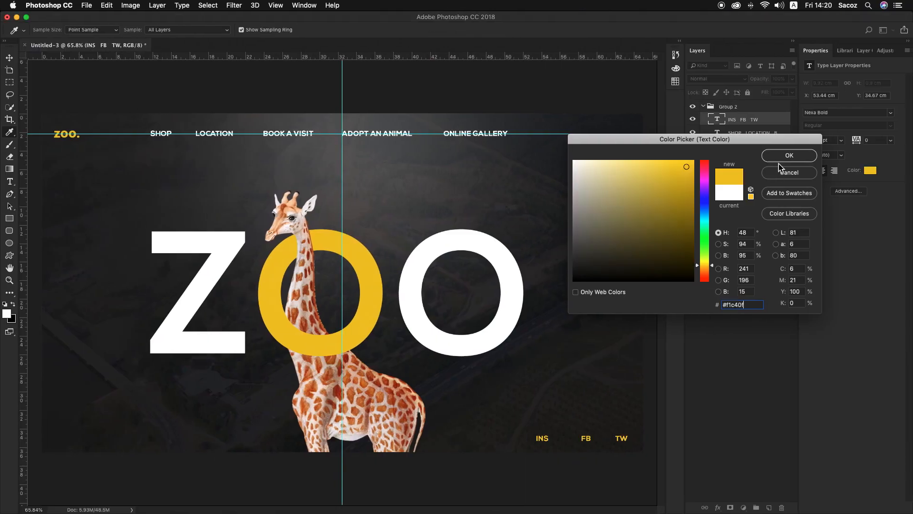
pyautogui.click(787, 157)
pyautogui.moveTo(554, 357); pyautogui.dragTo(540, 347)
pyautogui.press('z')
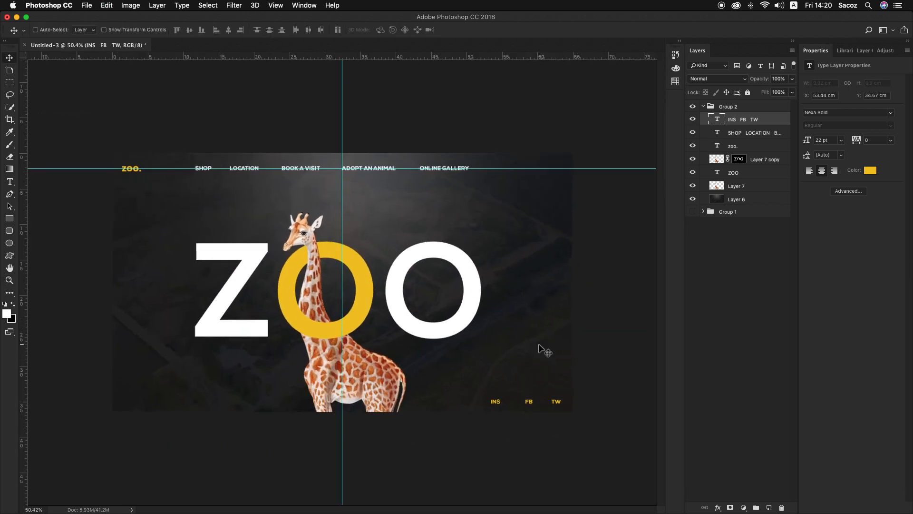